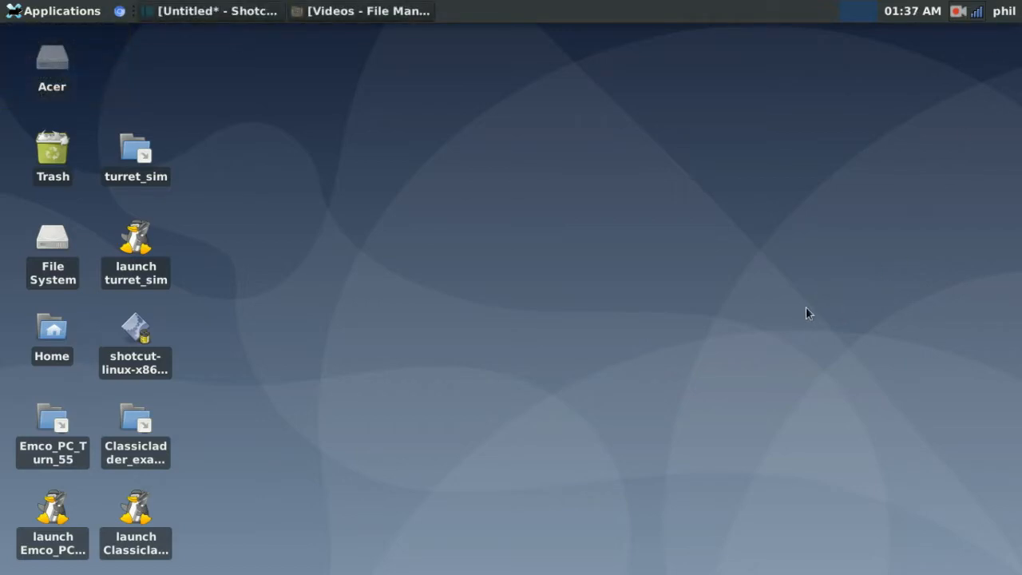
- Launch the Stepconf Stepper Configuration Wizard and place its window near the top of the desktop
click(45, 12)
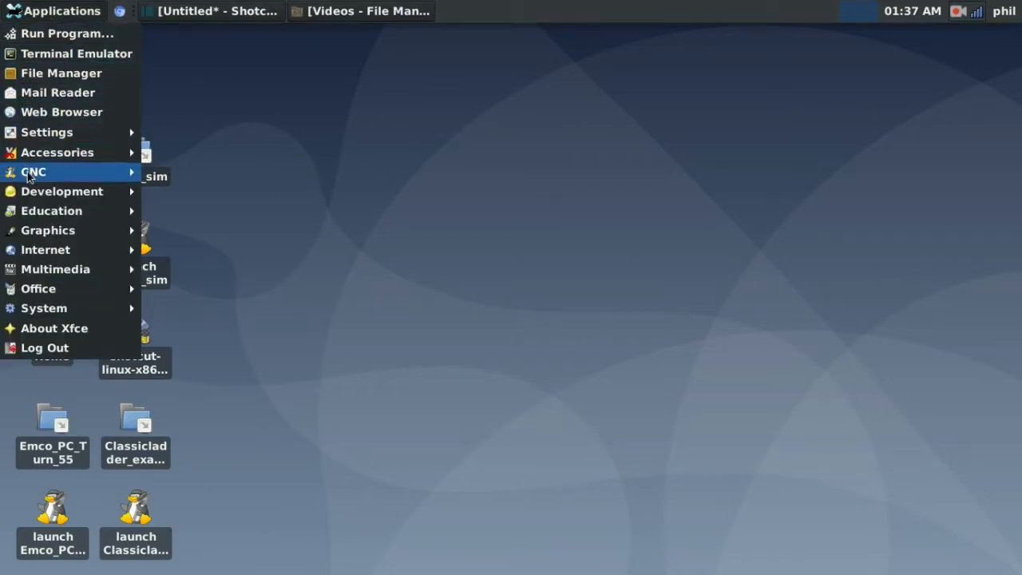
mouse_move(29, 175)
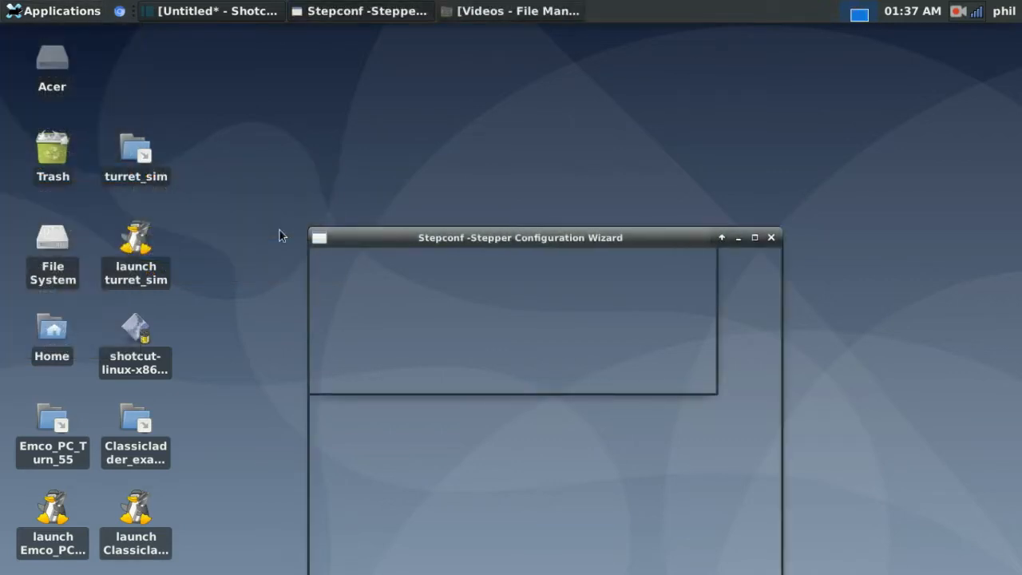
drag(488, 236, 426, 43)
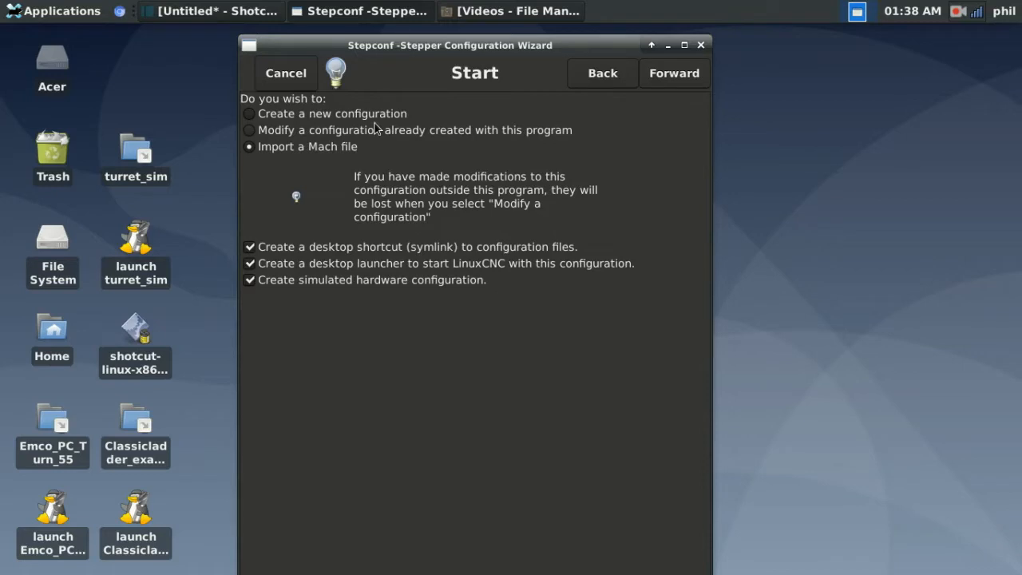
- Choose to create a new configuration and continue to the Base Information page
click(265, 117)
click(958, 11)
click(678, 73)
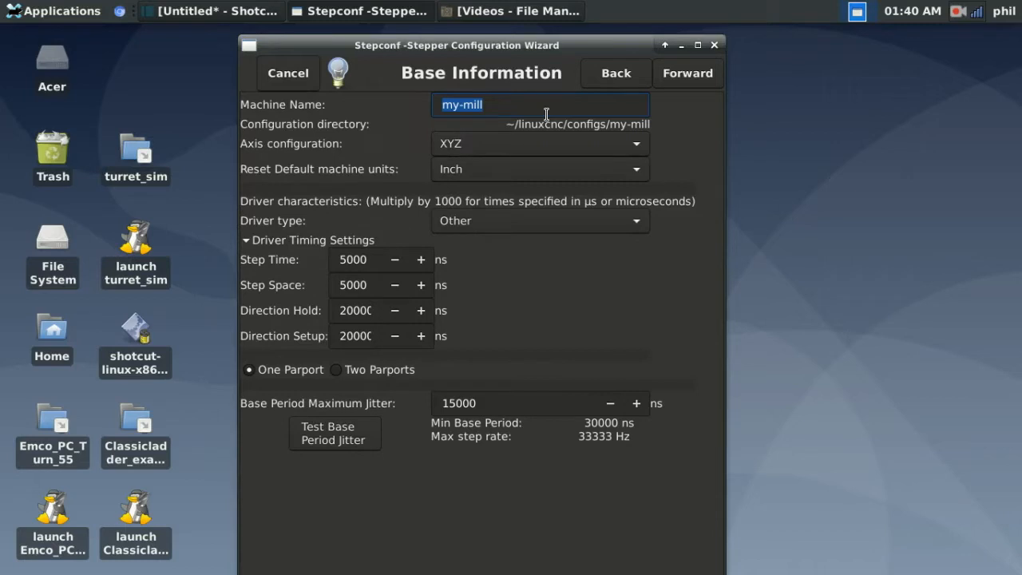
- Name the machine "test mill"
text(testmill)
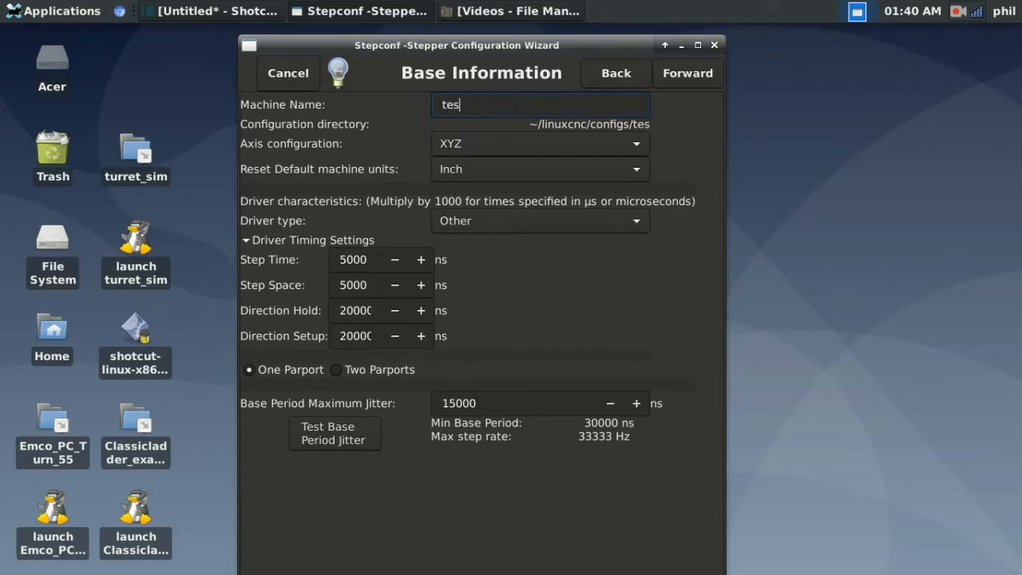
key(BackSpace)
key(BackSpace)
key(BackSpace)
key(BackSpace)
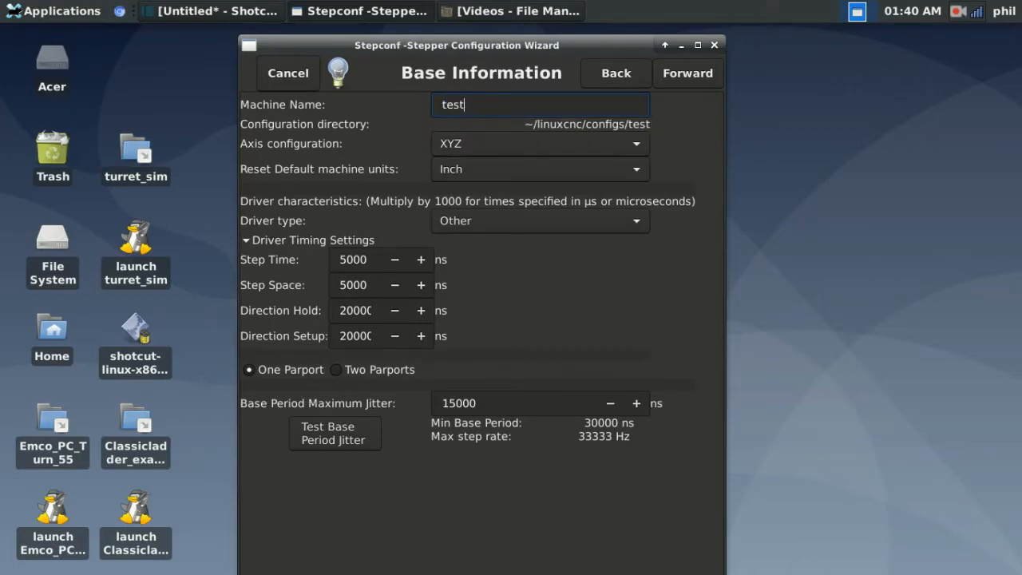
text(mill)
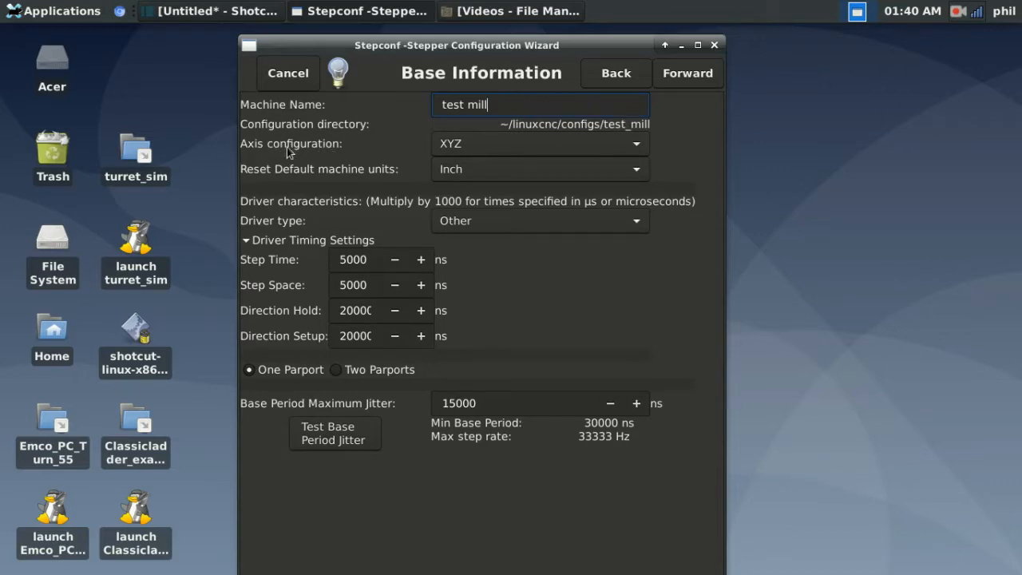
- Keep the axis configuration at XYZ and the default machine units at Inch
click(480, 145)
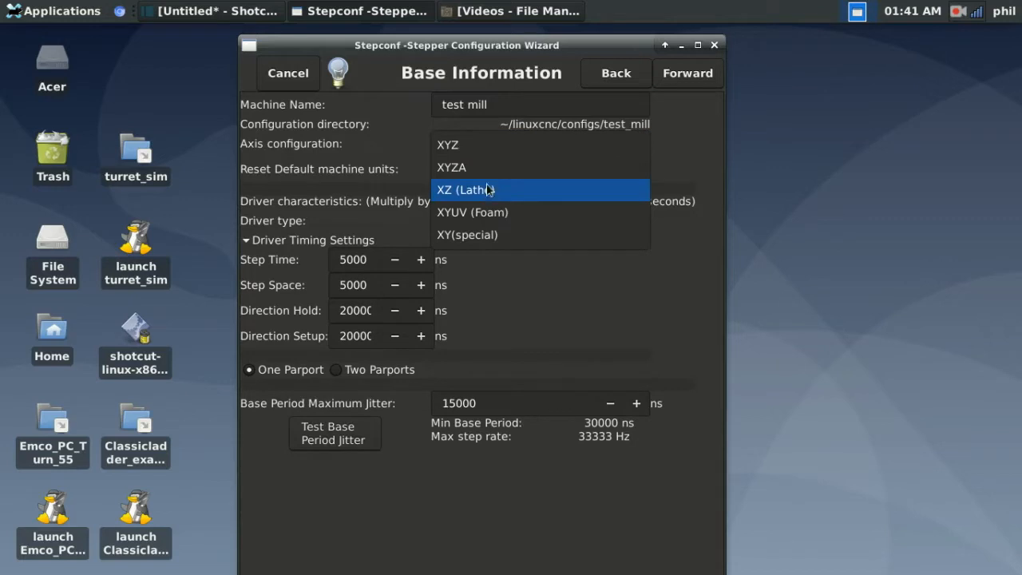
click(481, 147)
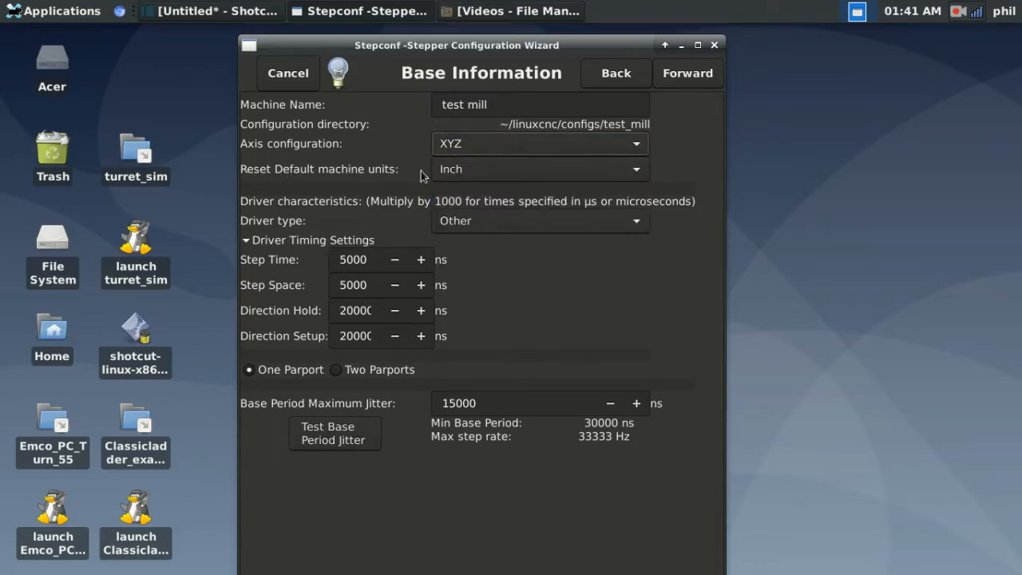
click(523, 170)
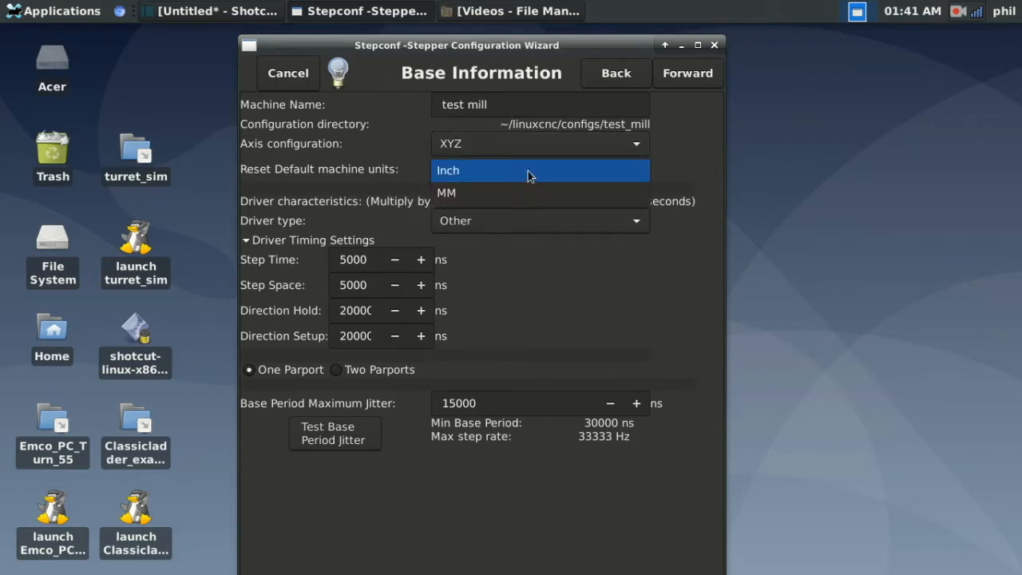
click(332, 166)
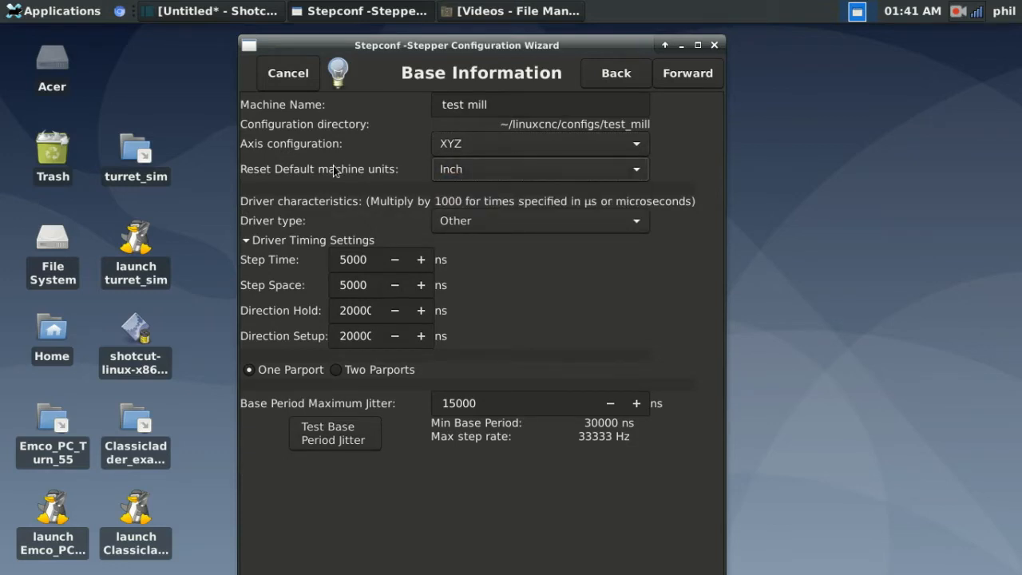
- Set the driver type to Gecko 540
click(505, 222)
scroll(552, 225, up, 4)
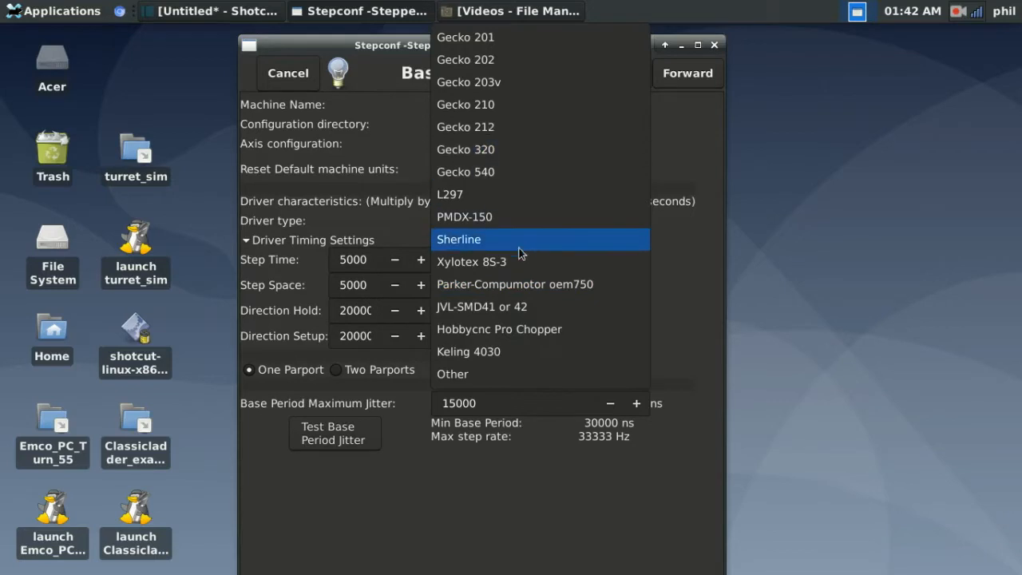
click(355, 210)
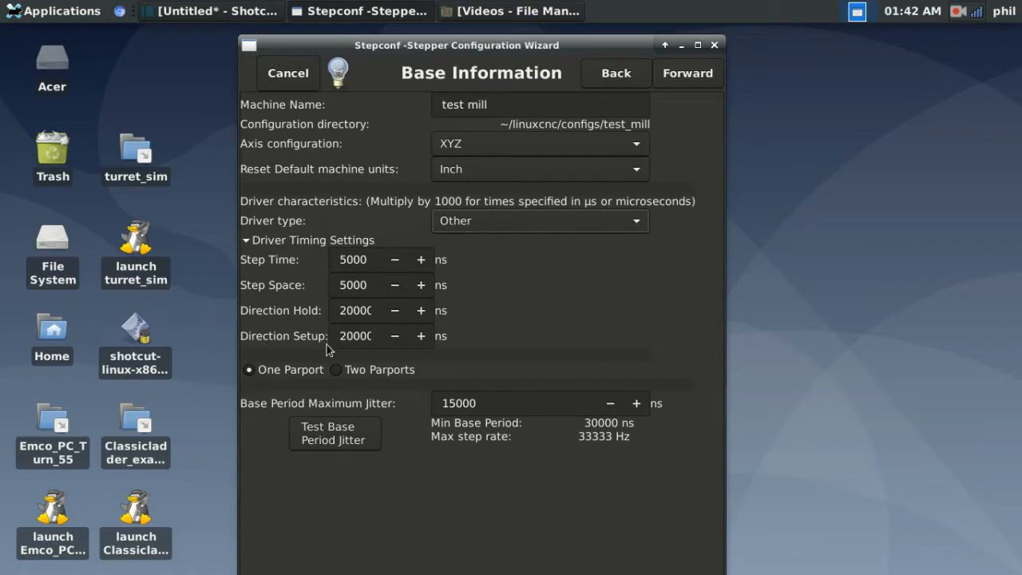
click(570, 229)
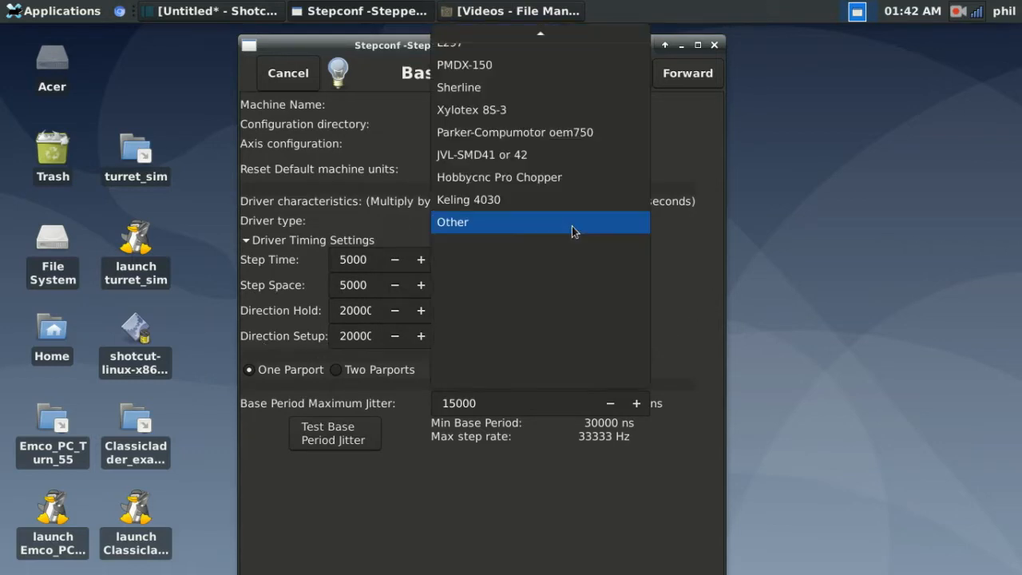
scroll(560, 230, up, 4)
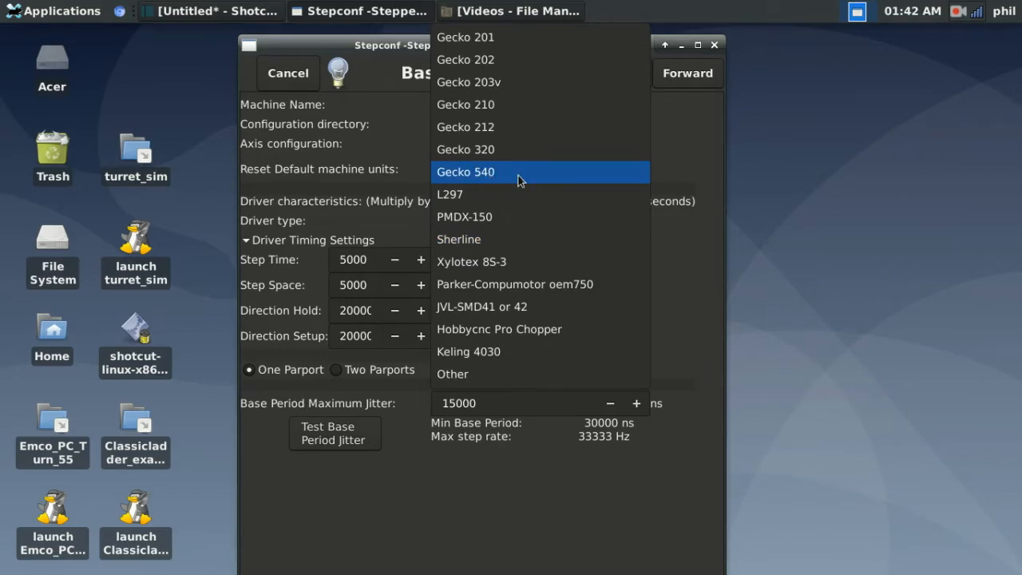
click(518, 172)
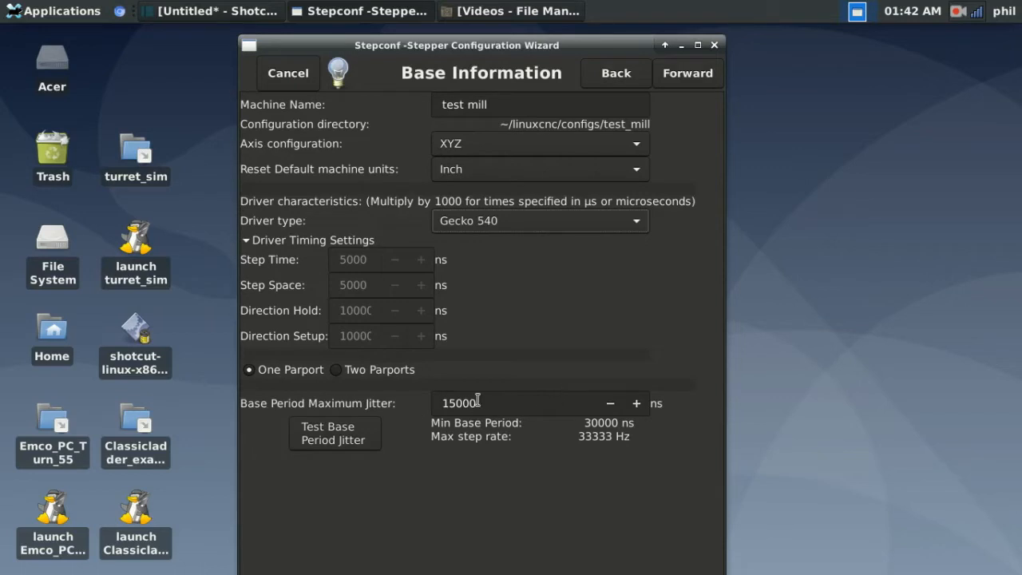
- Run the base period jitter test, check the maximum jitter of both threads, and close the test
drag(488, 401, 407, 394)
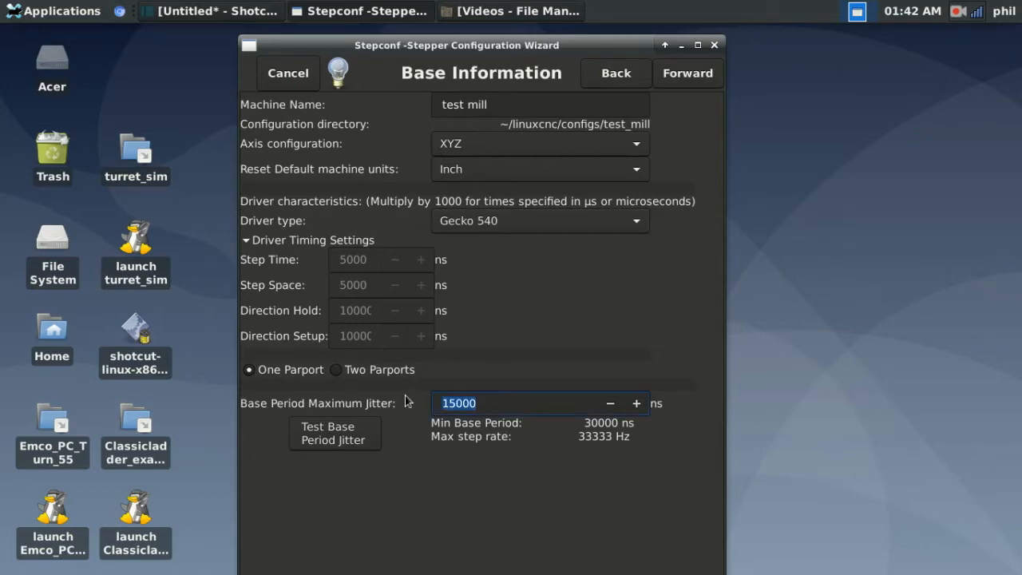
click(340, 437)
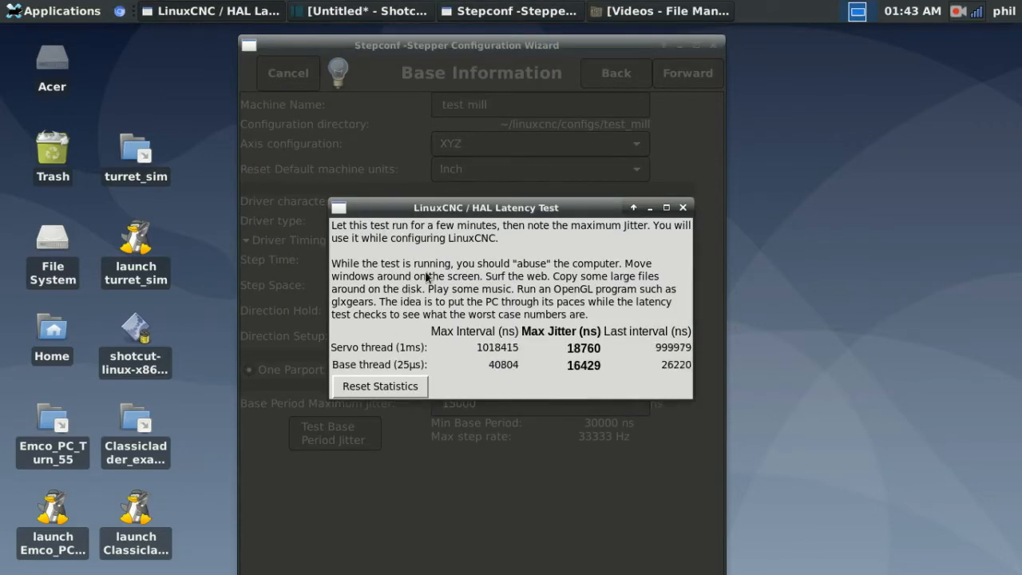
drag(486, 208, 445, 168)
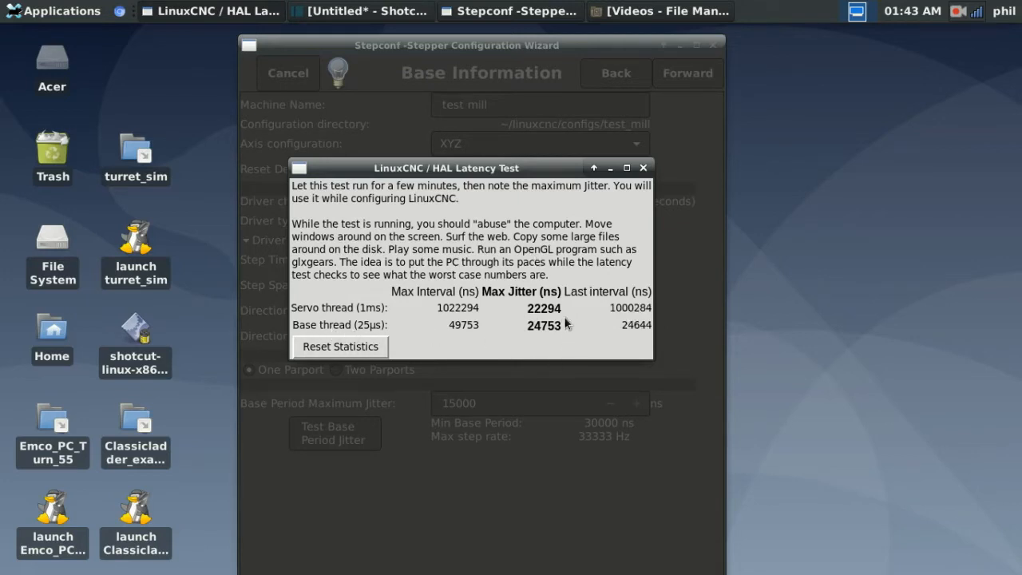
click(643, 167)
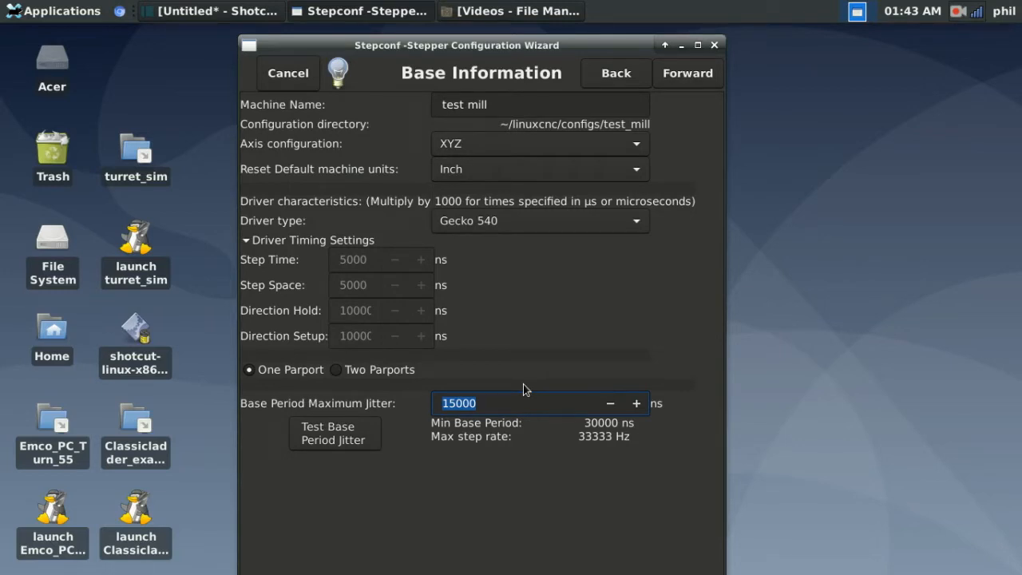
- Try a base period maximum jitter of 50000 ns and restore it to 15000 ns
text(50000)
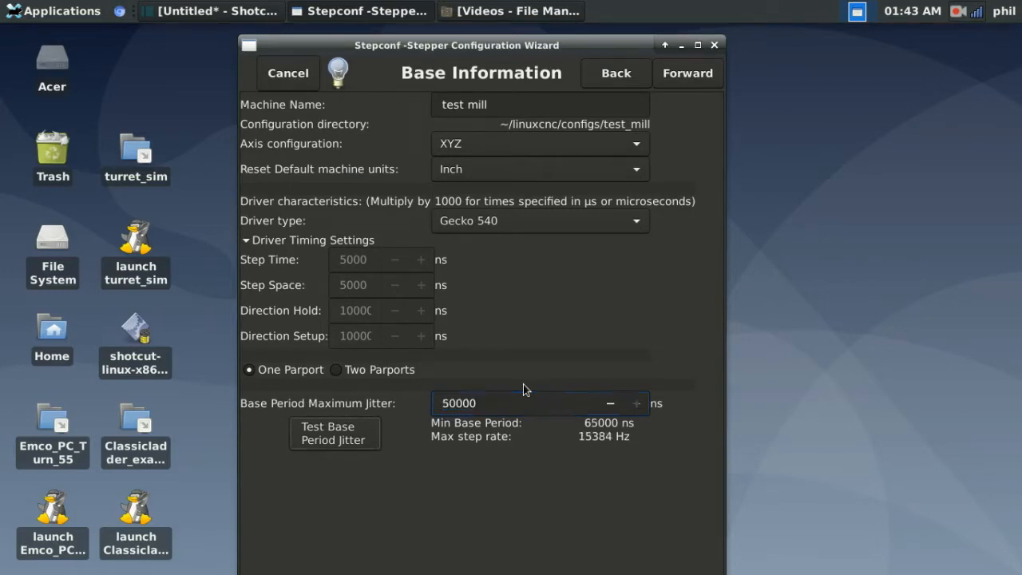
double_click(461, 403)
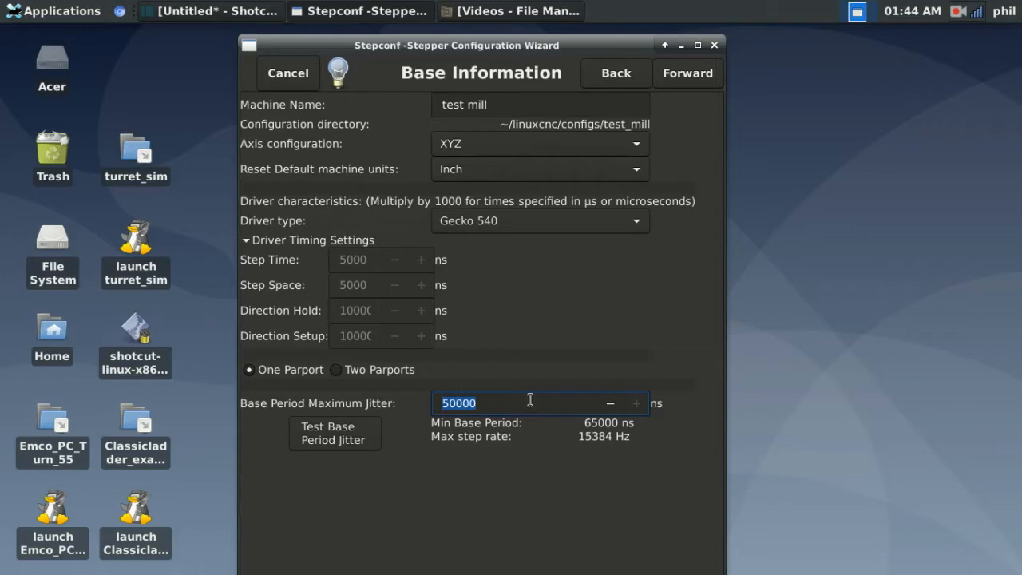
text(15000)
- Continue to the Parallel Port 1 page and open Geckodrive's G540Pinout.jpg in Chromium beside the wizard
click(688, 74)
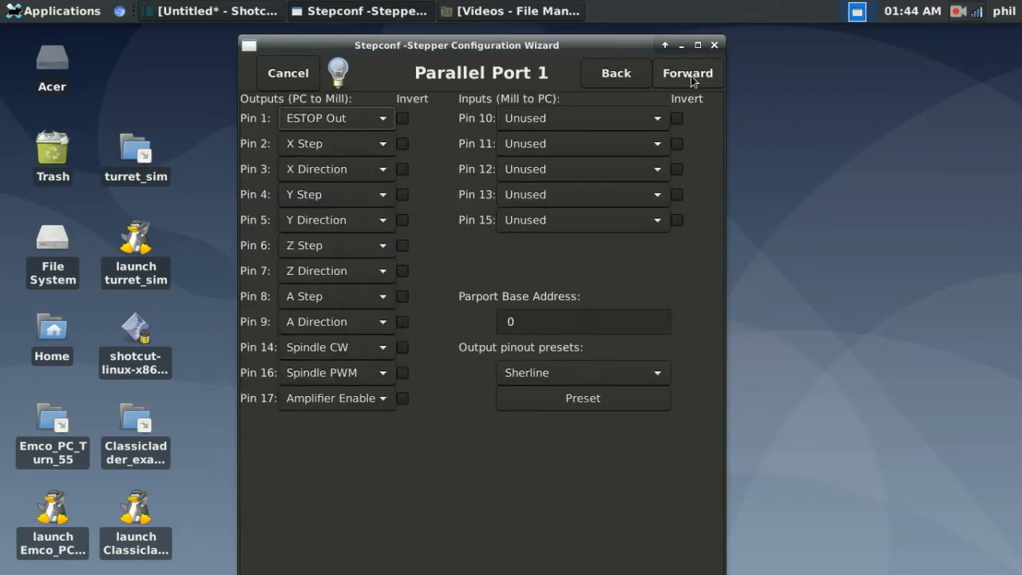
click(956, 11)
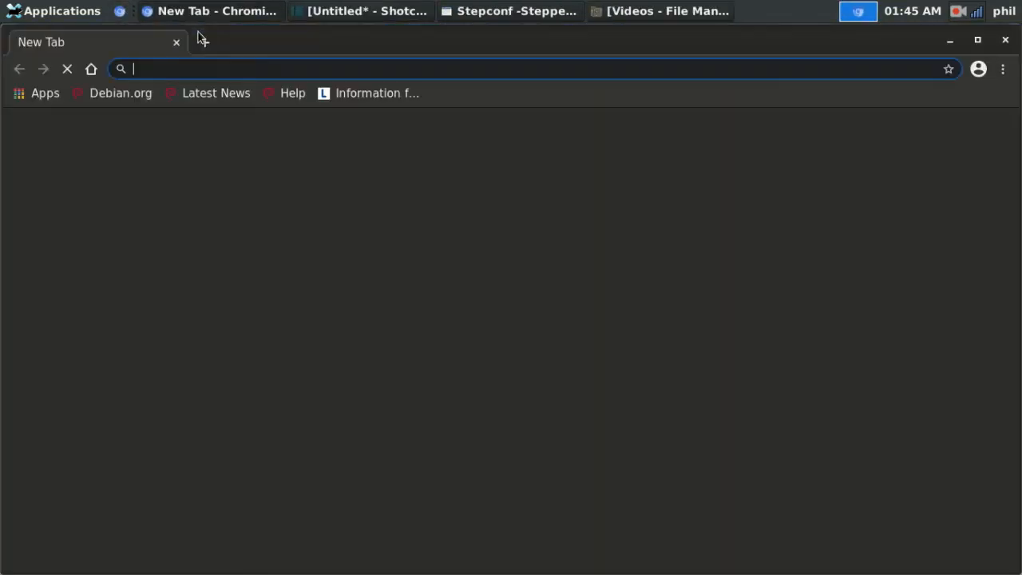
click(244, 68)
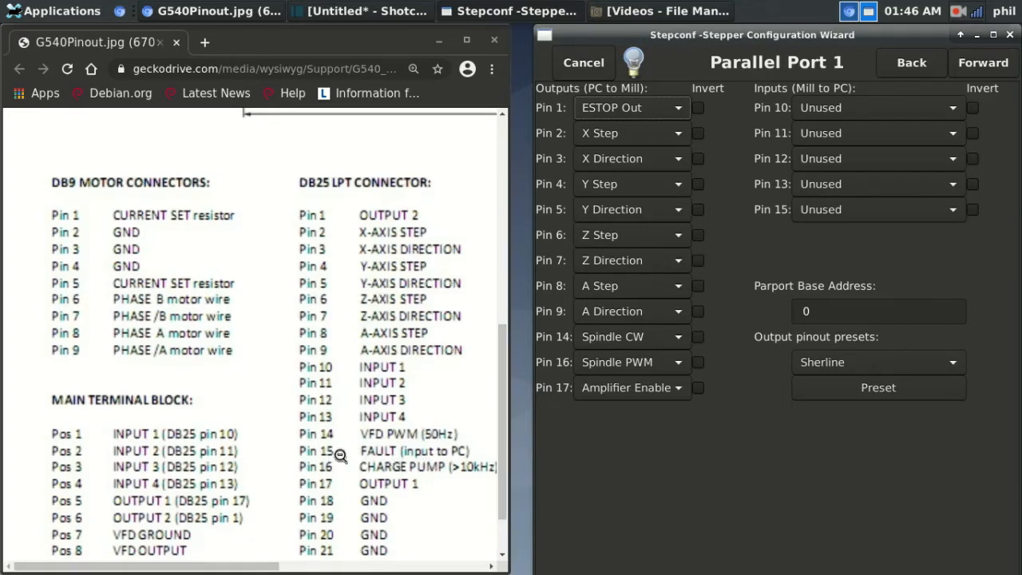
- Assign ESTOP In to input pin 15 and Digital out 0 to output pin 1
click(859, 213)
key(Escape)
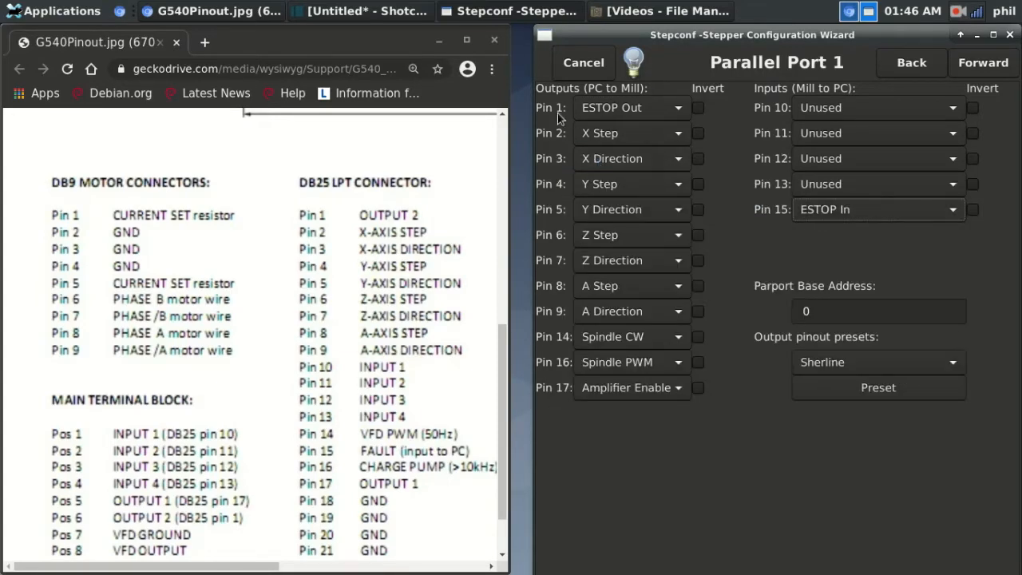
click(600, 117)
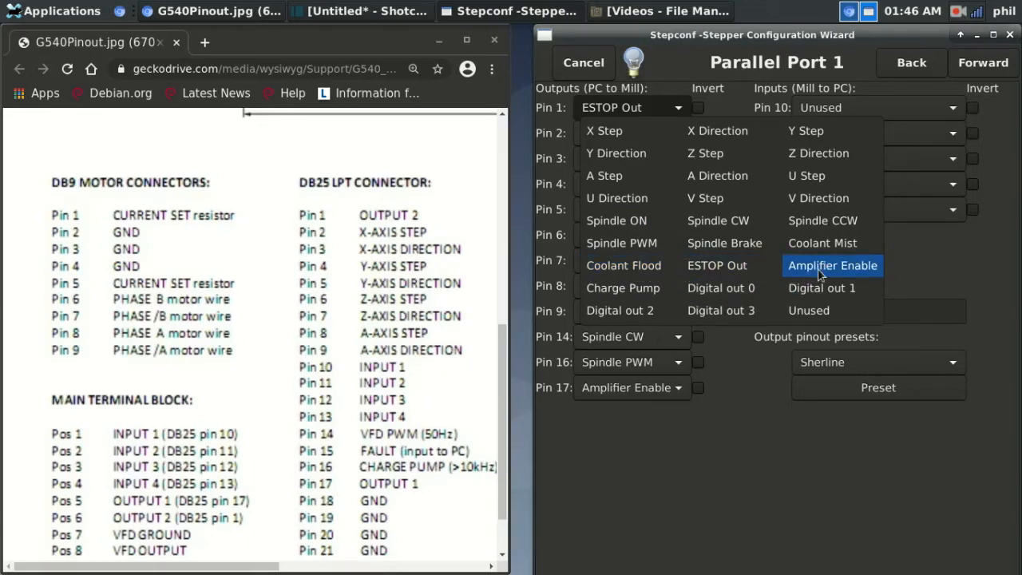
click(742, 292)
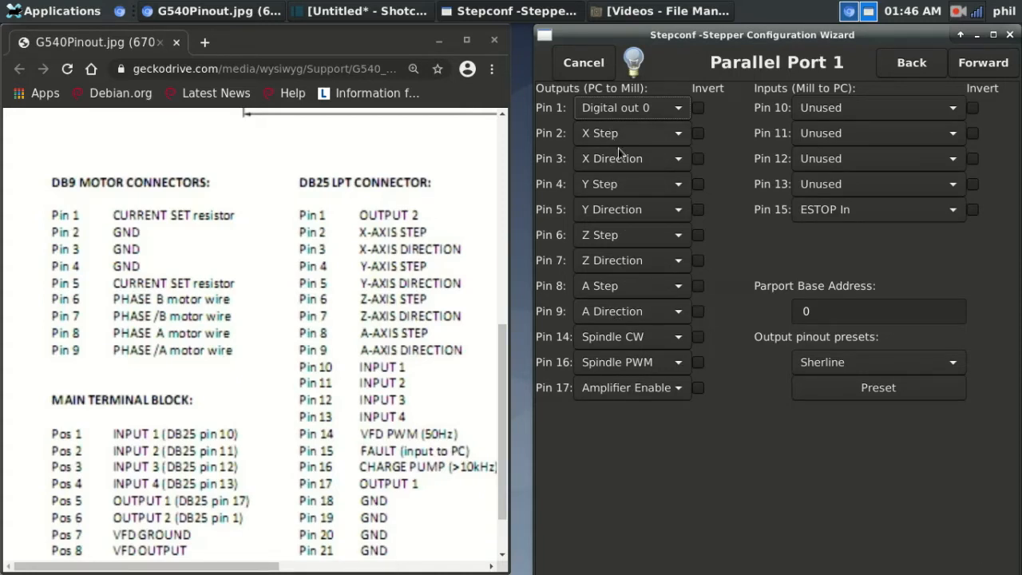
- Try inverting the X Step and X Direction outputs on pins 2 and 3, and clear both inversions
click(700, 134)
click(701, 156)
click(700, 163)
click(702, 134)
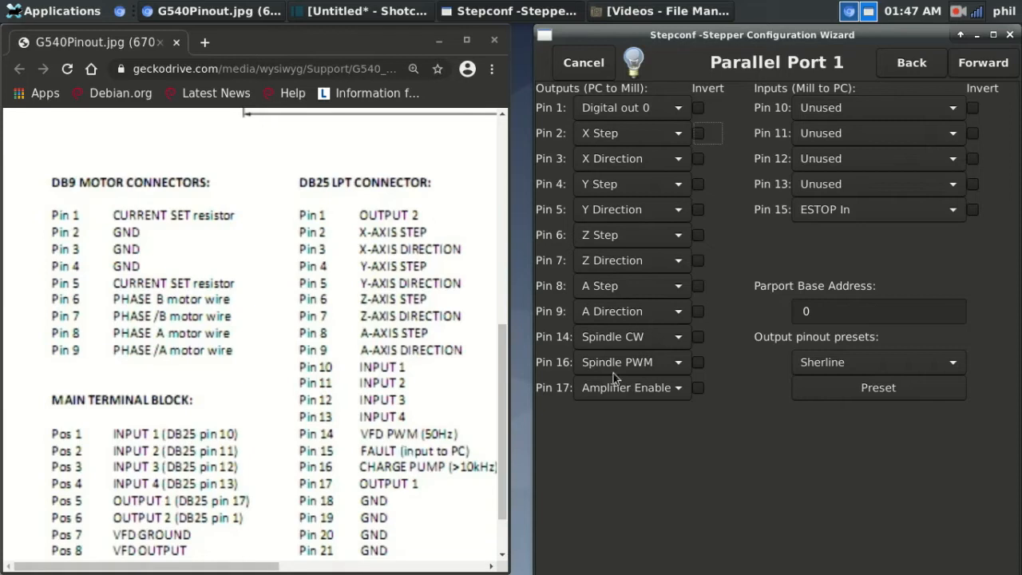
- Assign Spindle PWM to output pin 14 and Charge Pump to output pin 16
click(651, 338)
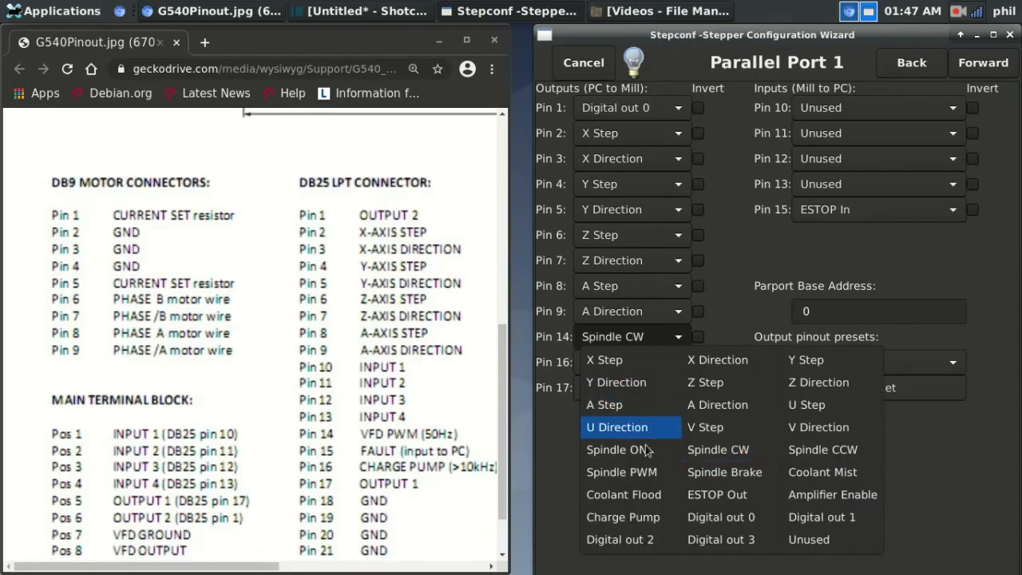
click(636, 473)
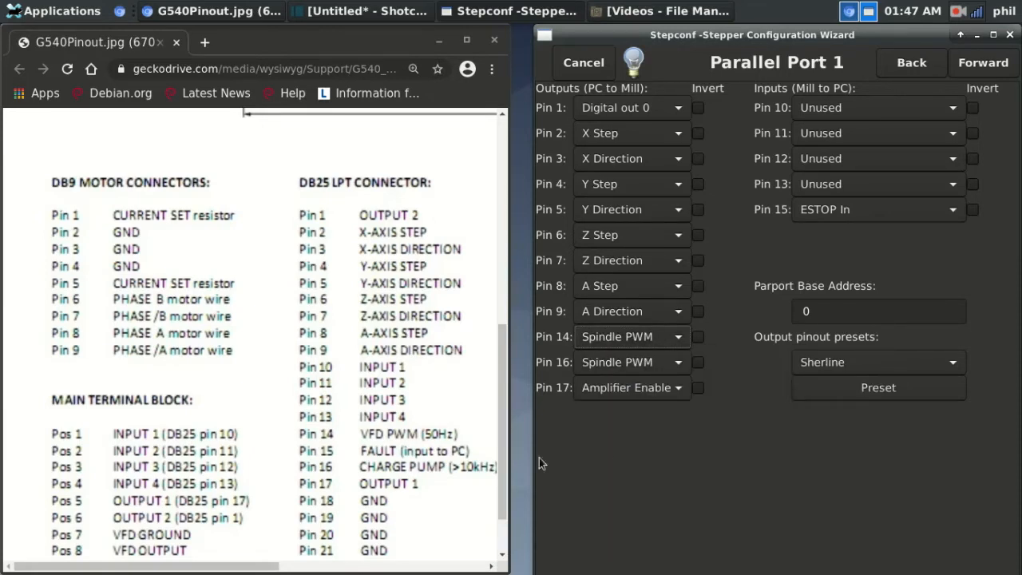
click(626, 364)
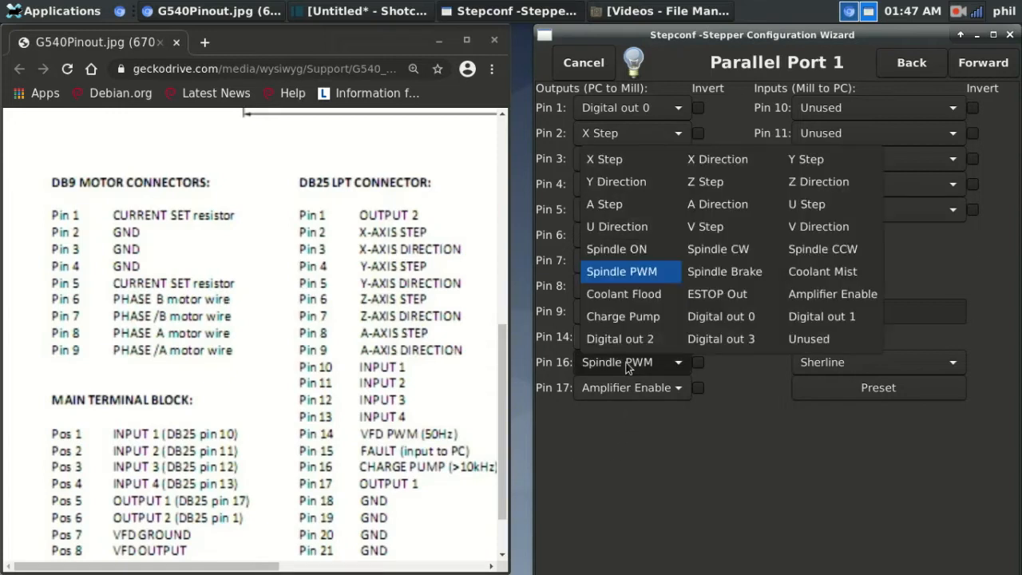
click(621, 317)
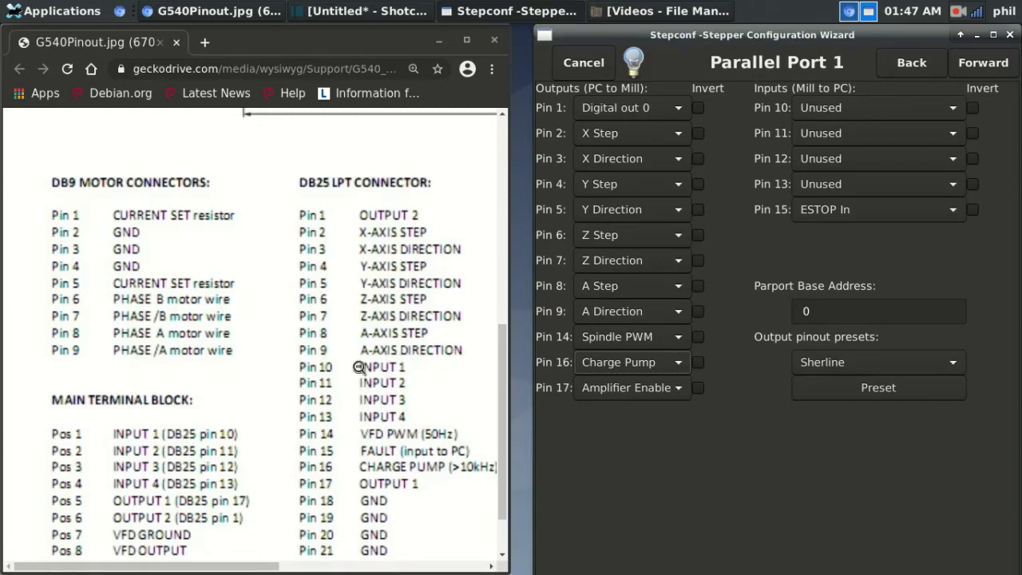
click(840, 111)
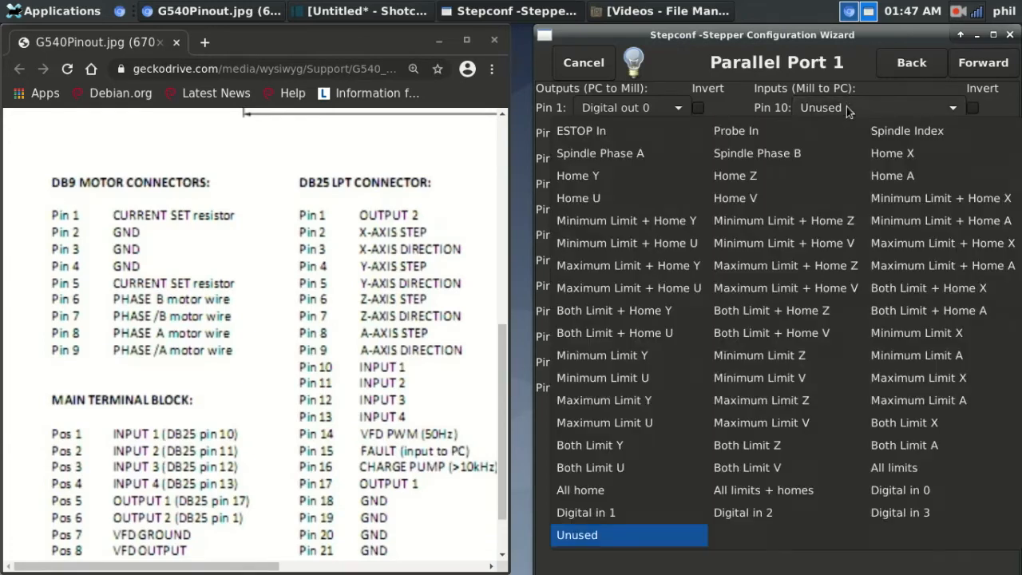
click(822, 107)
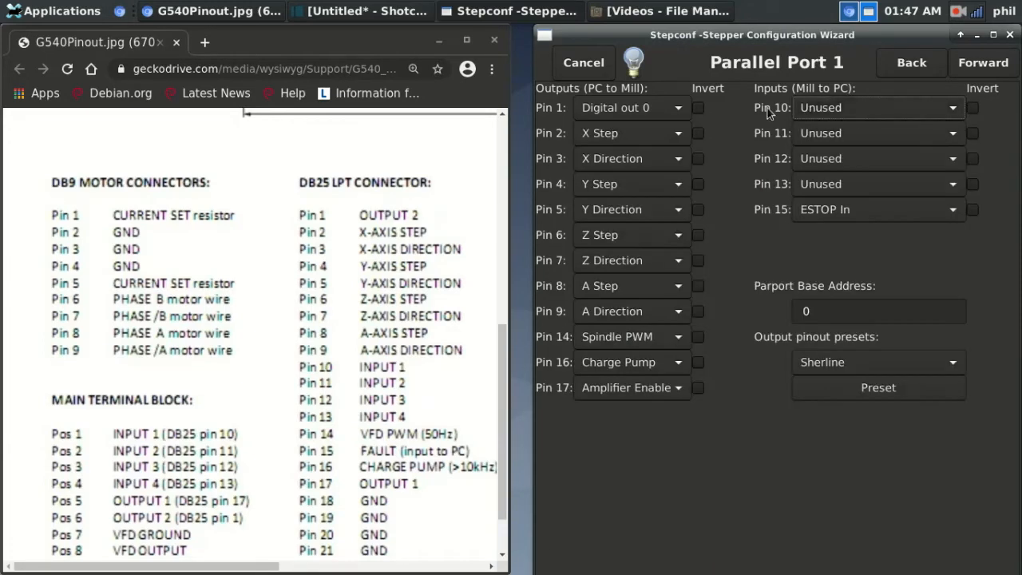
- Assign All limits + homes to input pin 10 and Probe In to input pin 13
click(836, 107)
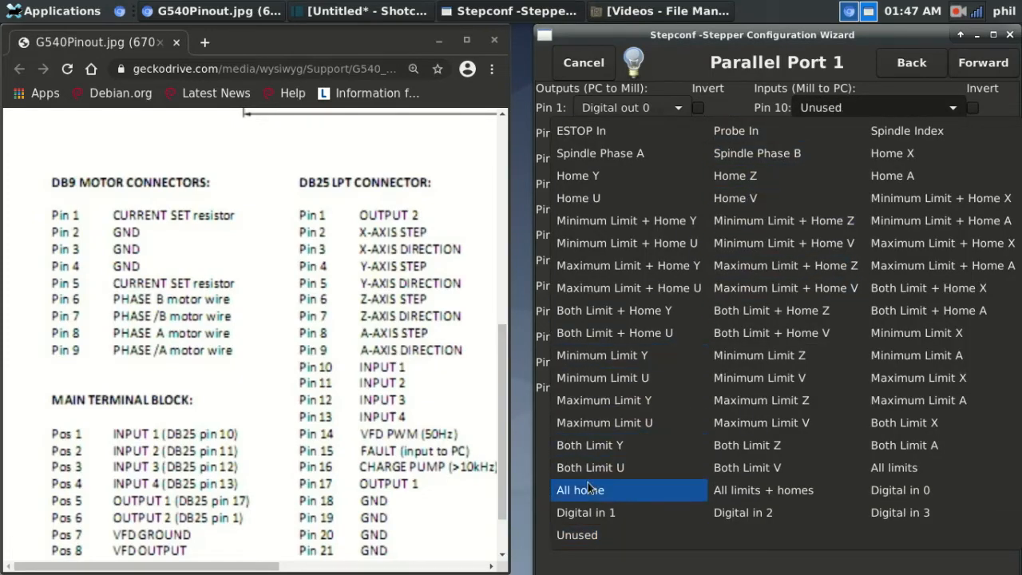
click(783, 491)
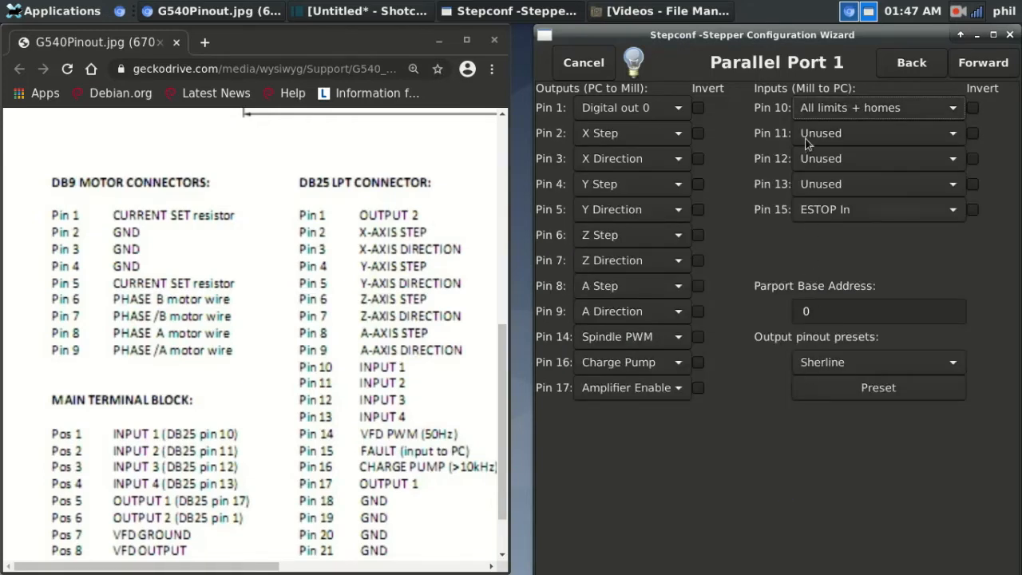
click(818, 188)
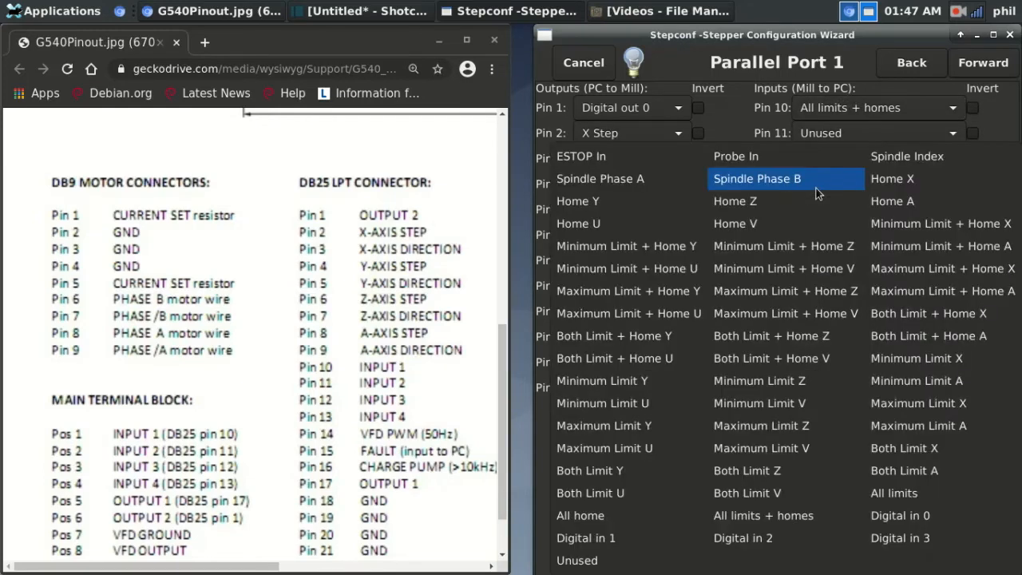
click(764, 159)
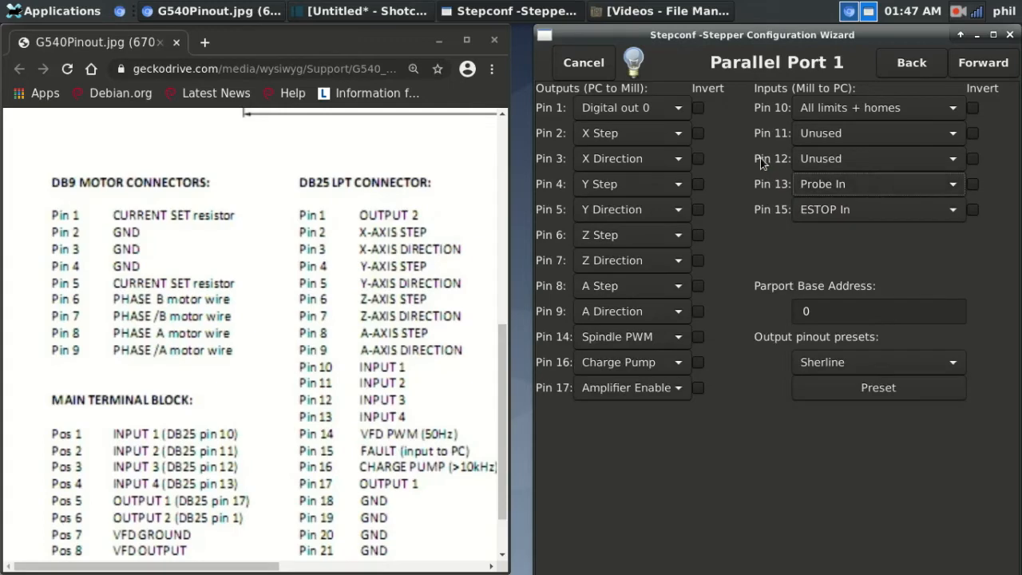
- Assign Digital in 0, Digital in 1 and Digital in 2 to input pins 11, 12 and 13 respectively
click(903, 140)
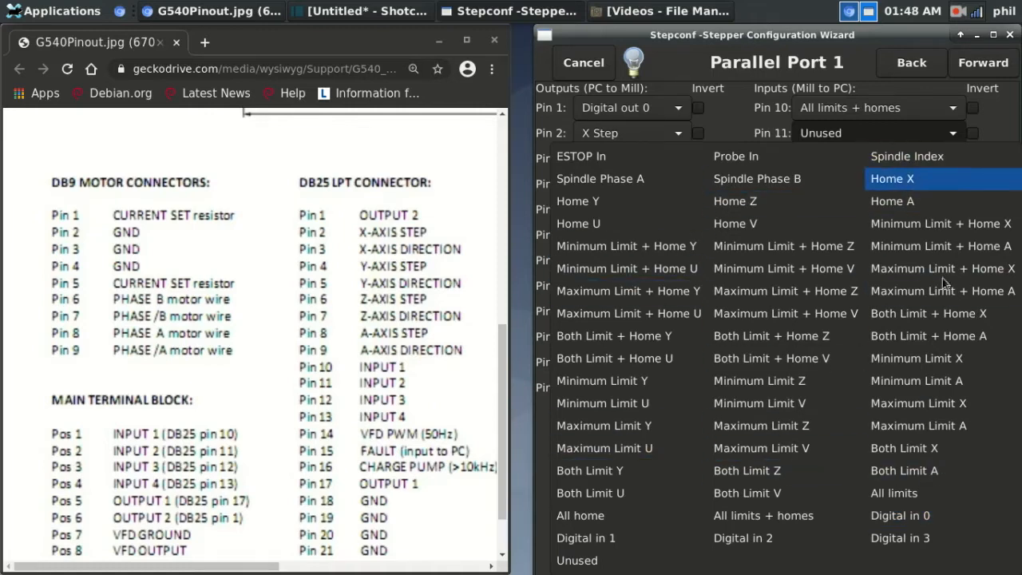
click(895, 516)
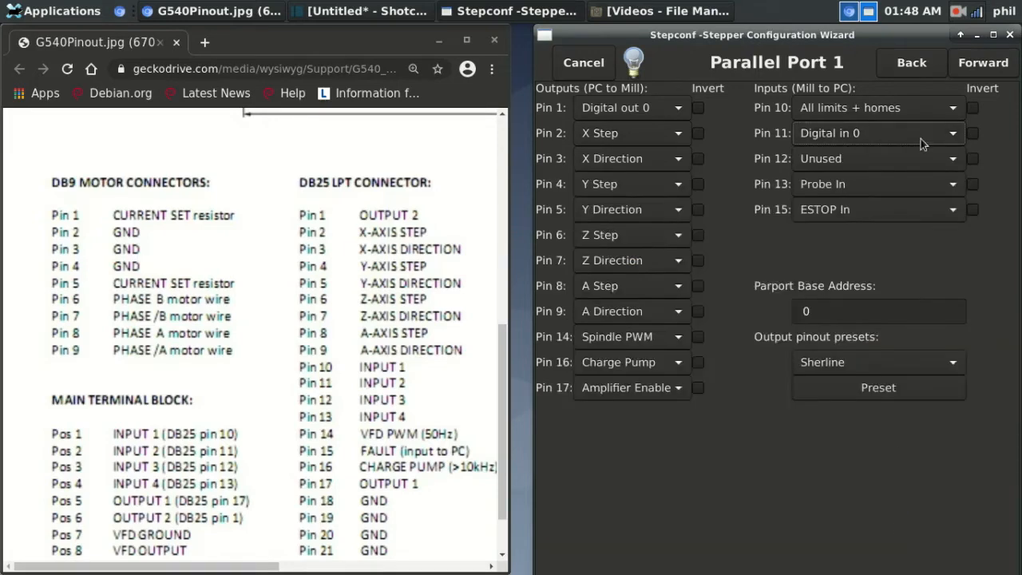
click(830, 158)
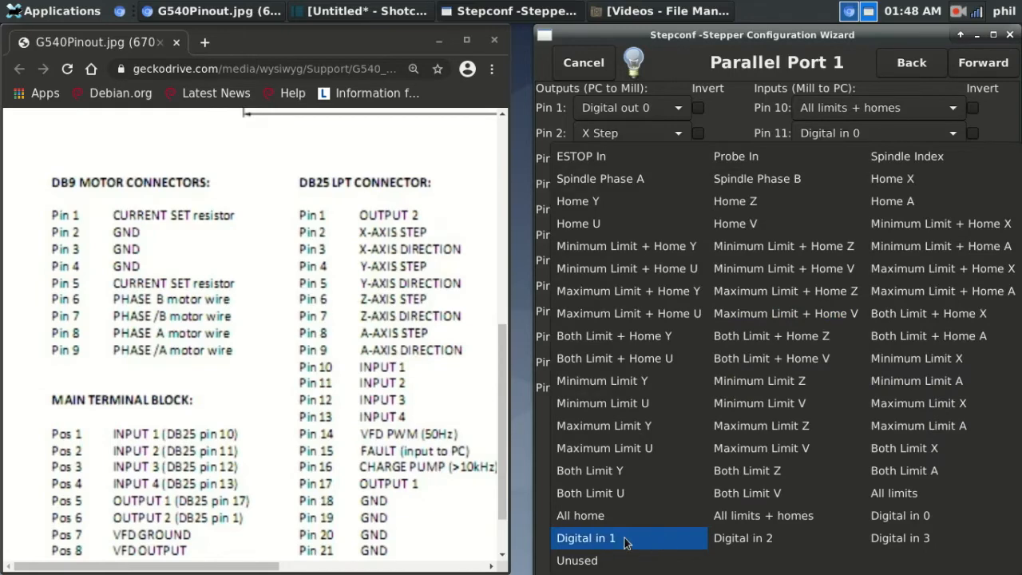
click(625, 538)
click(850, 186)
click(750, 537)
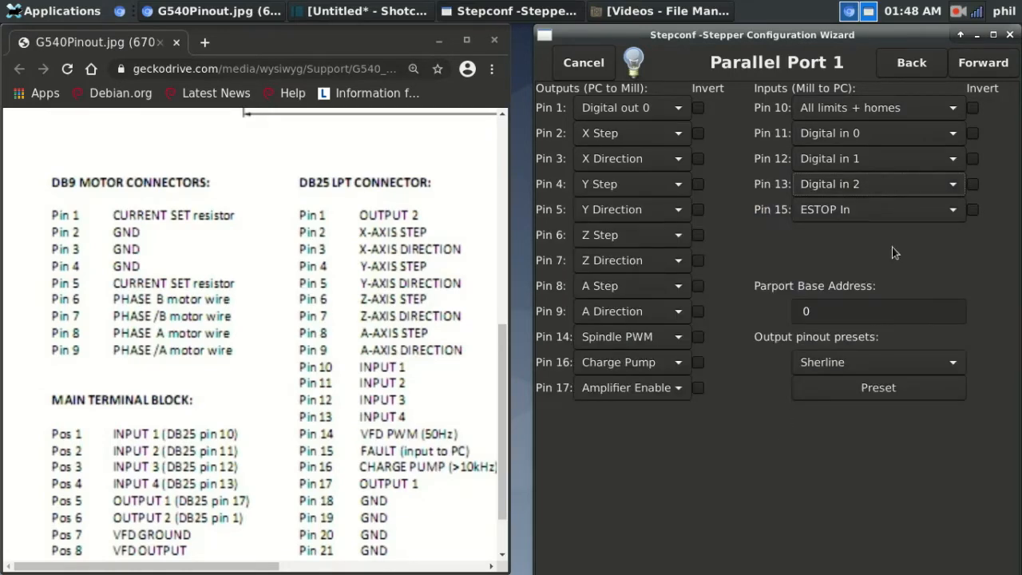
- Continue to the Options page and close the browser window showing the G540 pinout
click(990, 64)
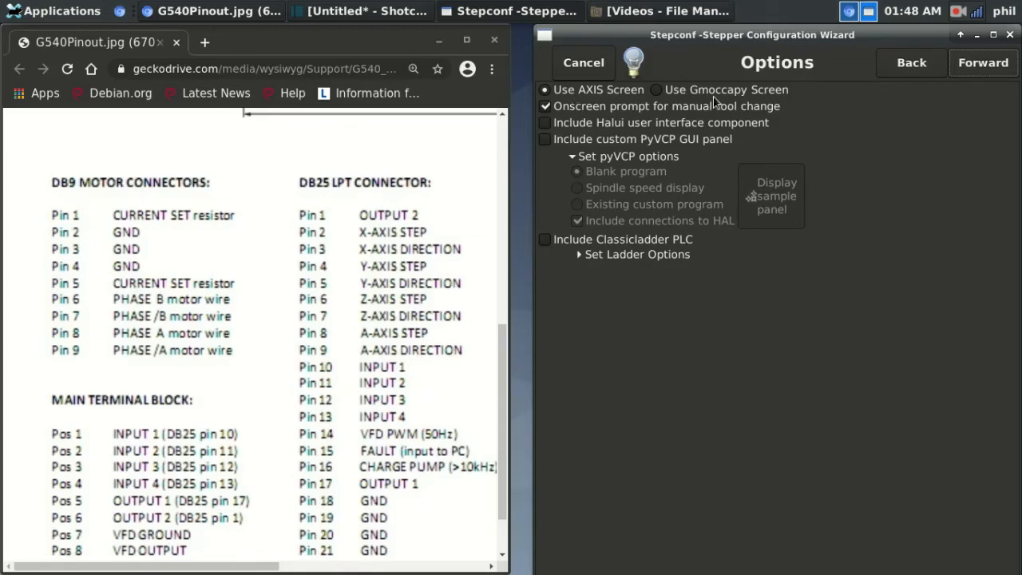
click(498, 48)
drag(626, 41, 441, 41)
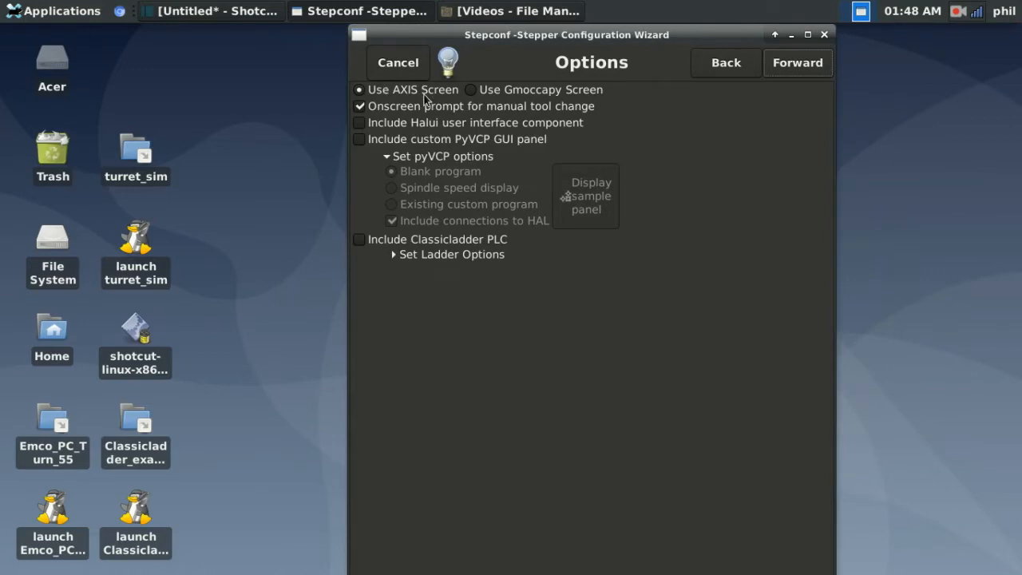
- Choose the Gmoccapy screen with the Halui user interface component and continue past the HALUI page to Axis X, adding no MDI commands
click(481, 90)
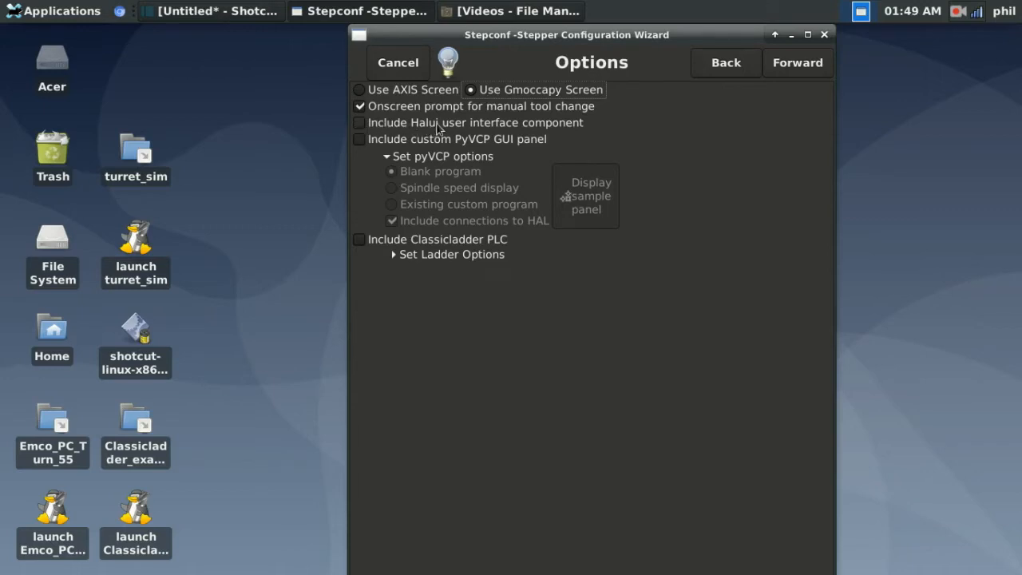
click(359, 123)
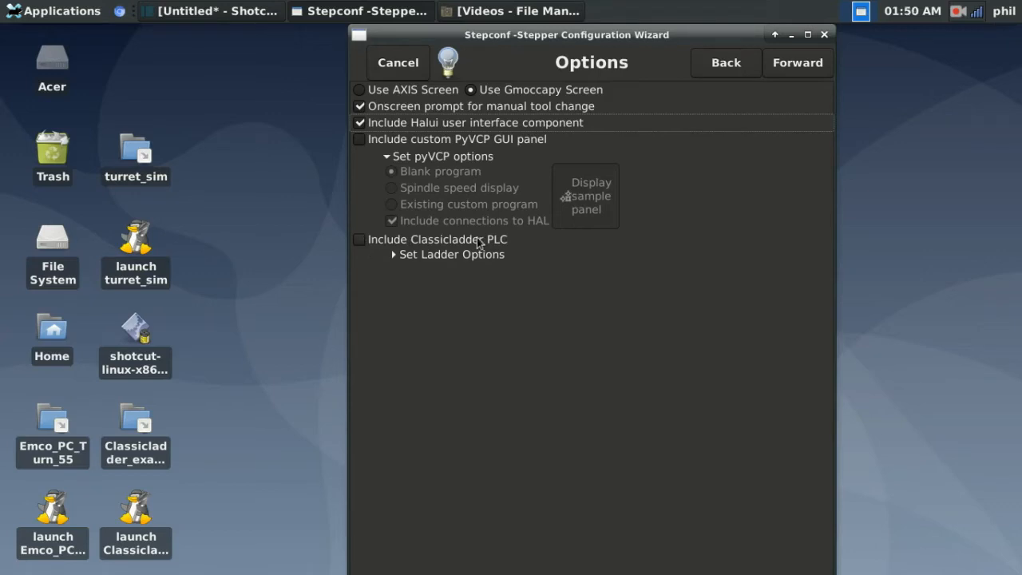
click(801, 64)
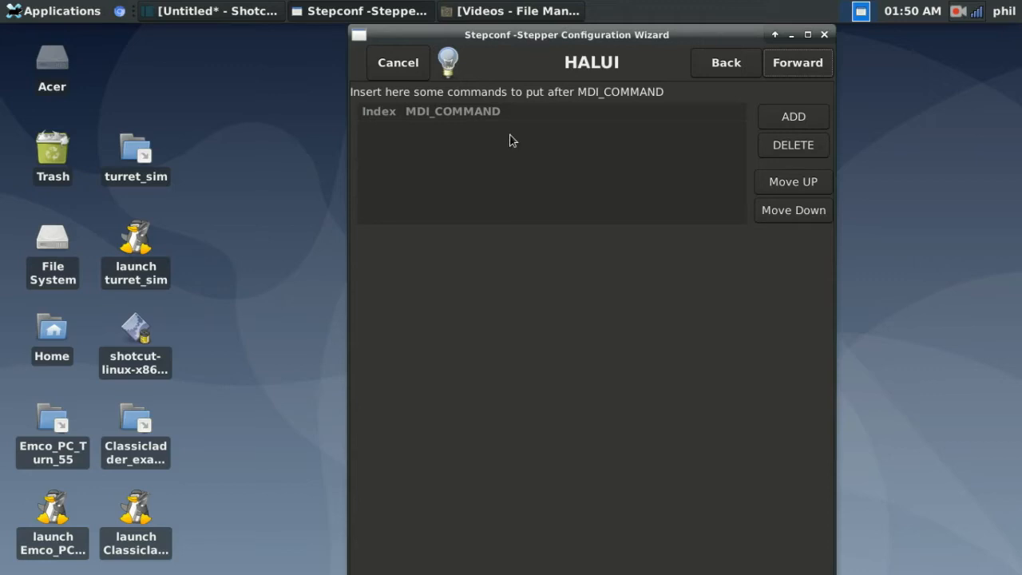
click(797, 64)
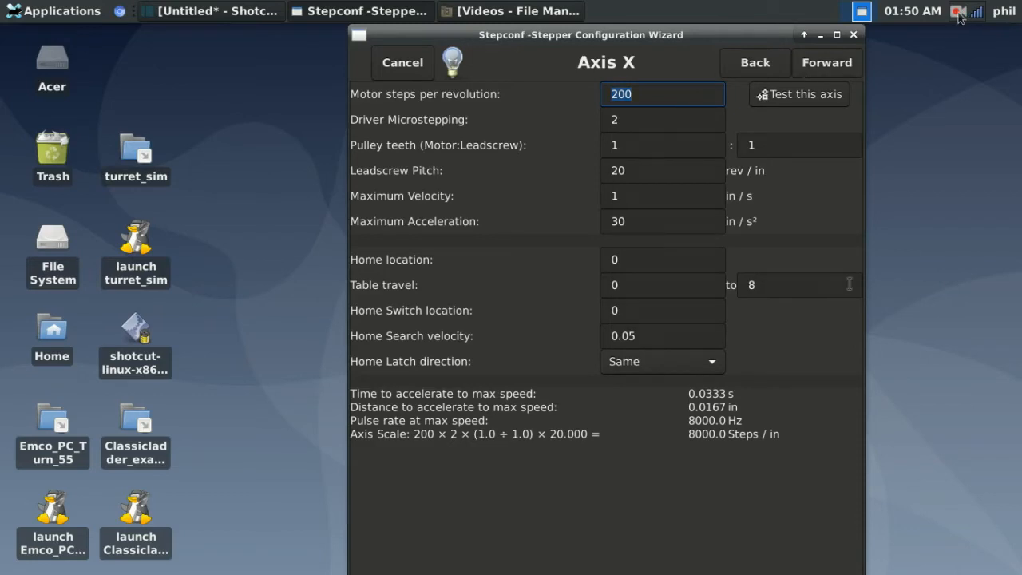
- Set the X axis driver microstepping to 10
click(958, 12)
double_click(624, 94)
click(615, 118)
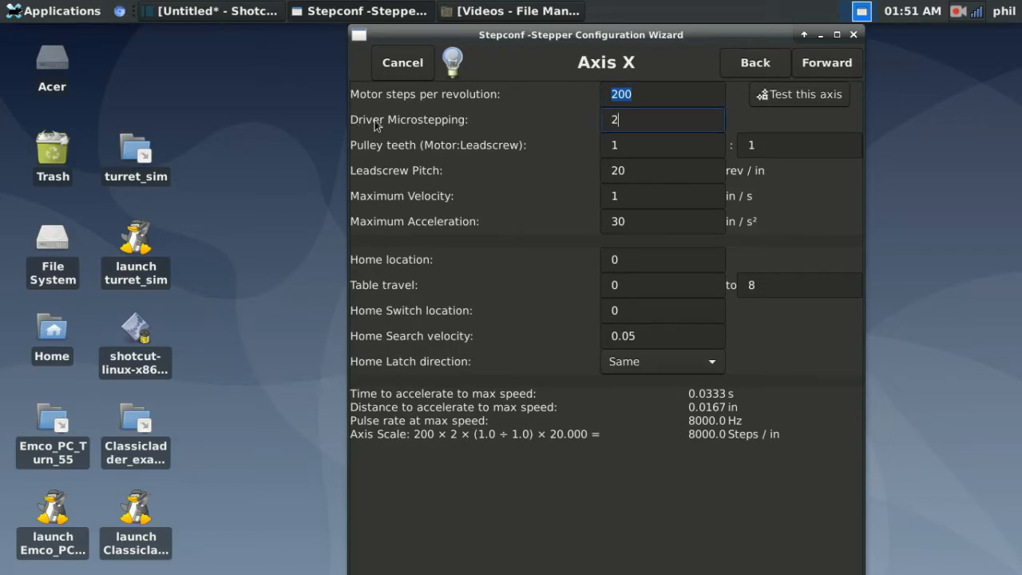
drag(634, 119, 596, 125)
text(10)
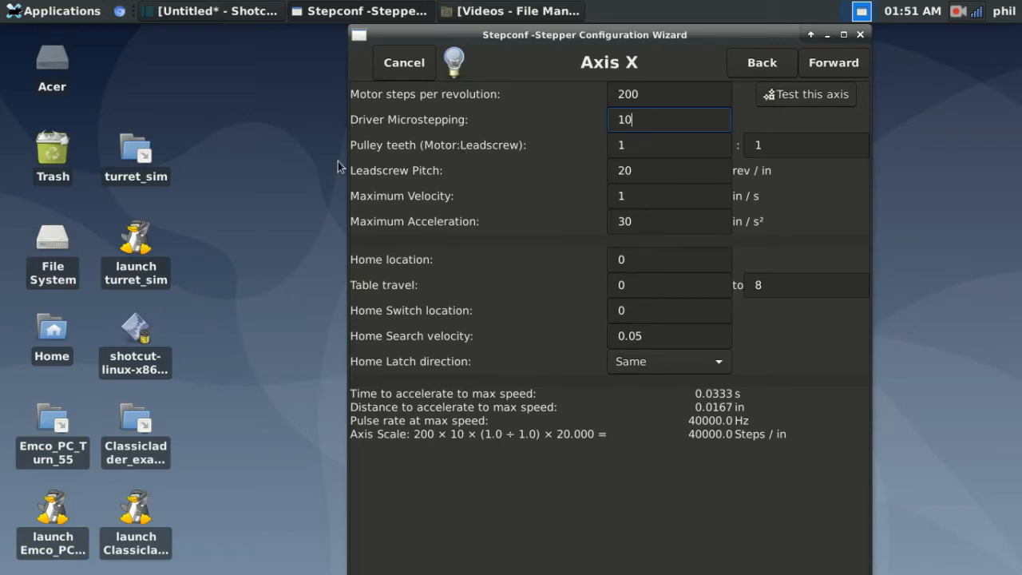
click(656, 146)
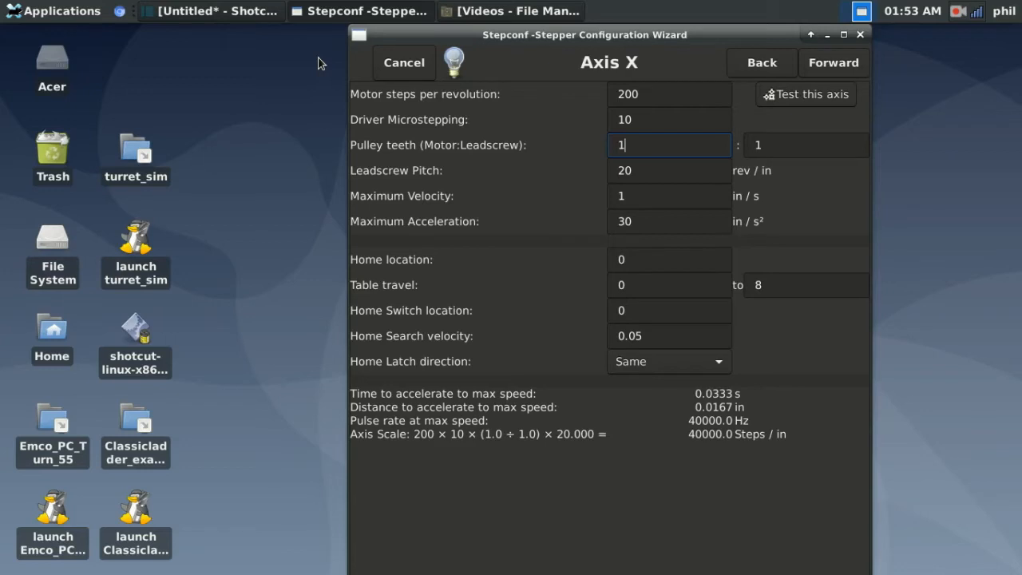
drag(662, 169, 564, 171)
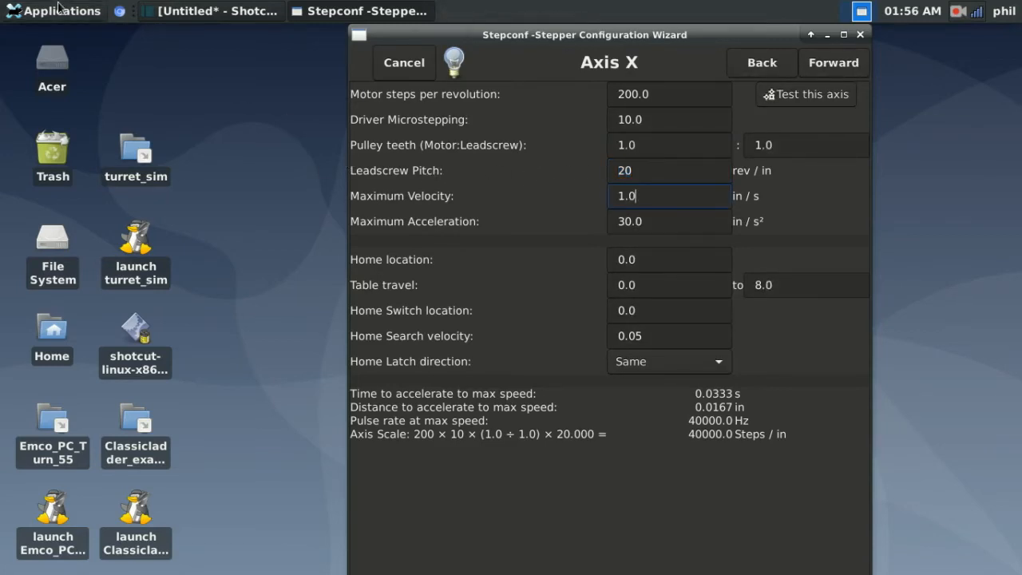
- Find the system calculator by searching for "calc" and launch it beside the wizard
click(58, 6)
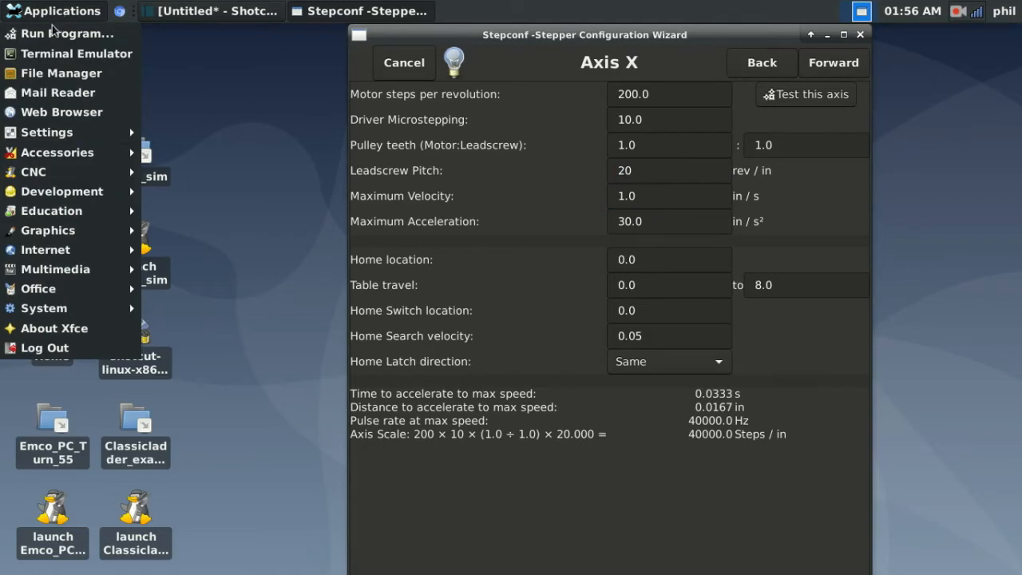
click(54, 33)
text(calc)
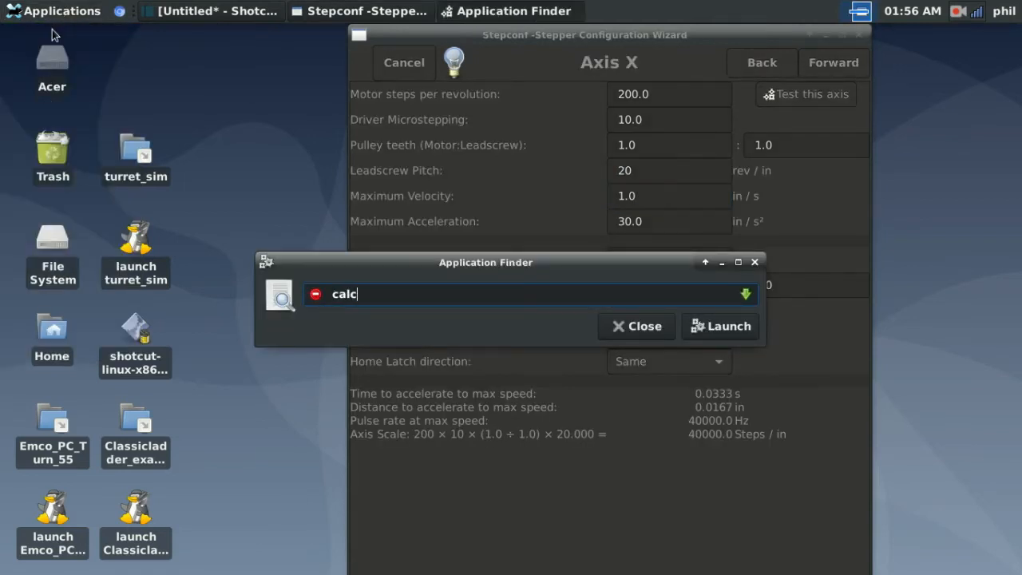
click(746, 293)
double_click(441, 286)
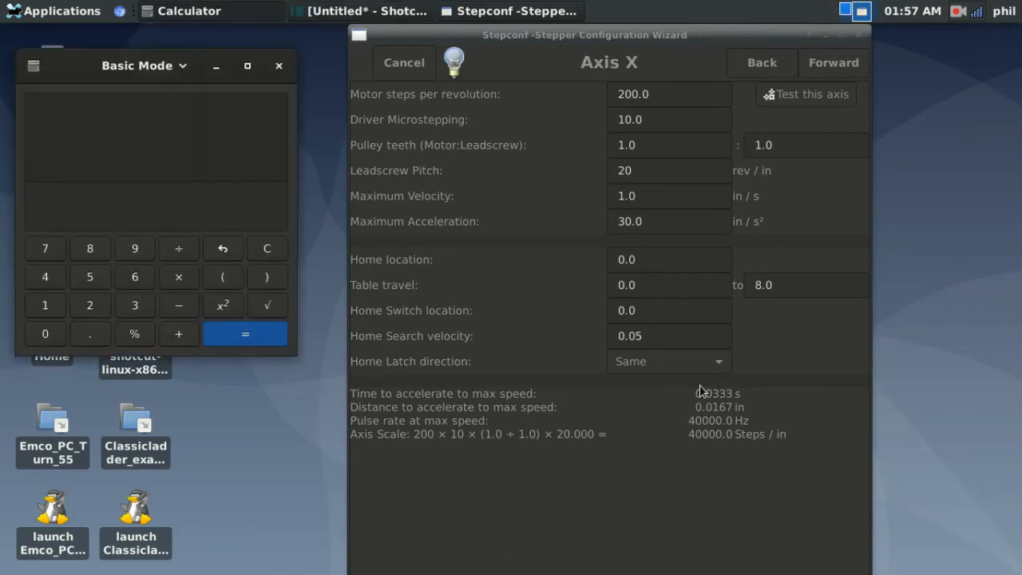
- Calculate 5 ÷ 25.4 and take the reciprocal of the result to convert the 5 mm screw pitch into revolutions per inch
click(122, 203)
text(5)
text(/)
text(25.4)
key(Return)
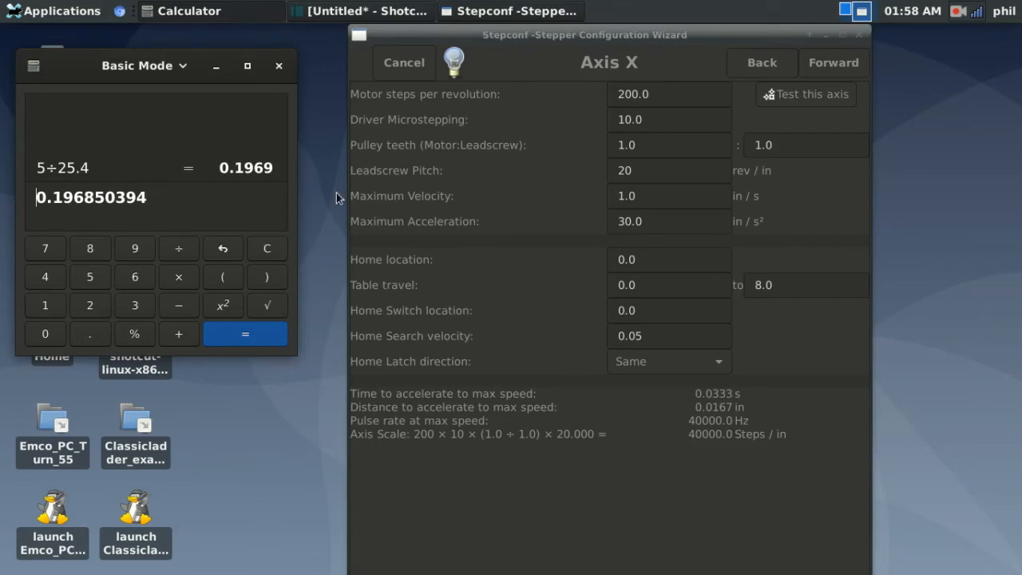
text(1/)
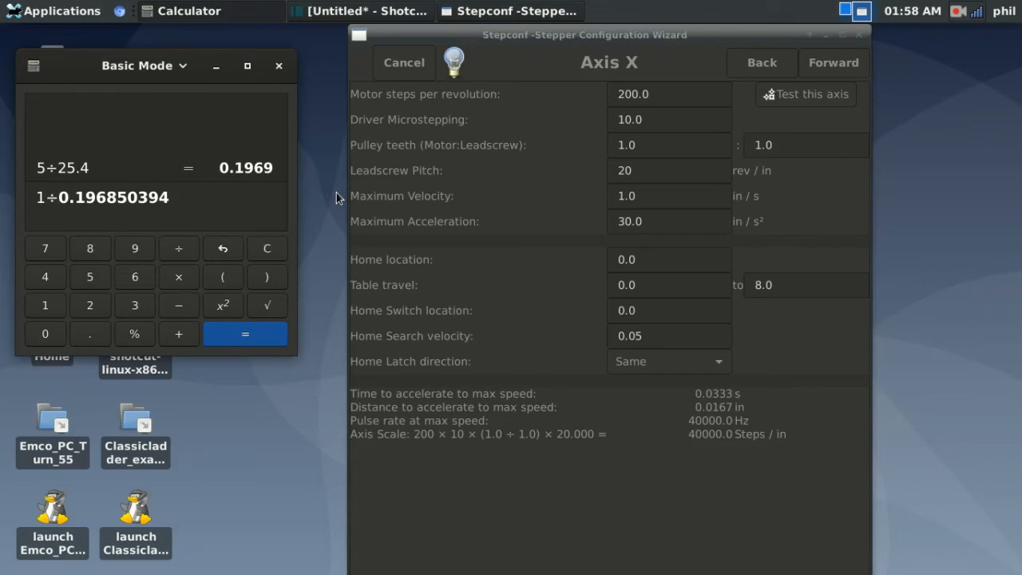
key(Return)
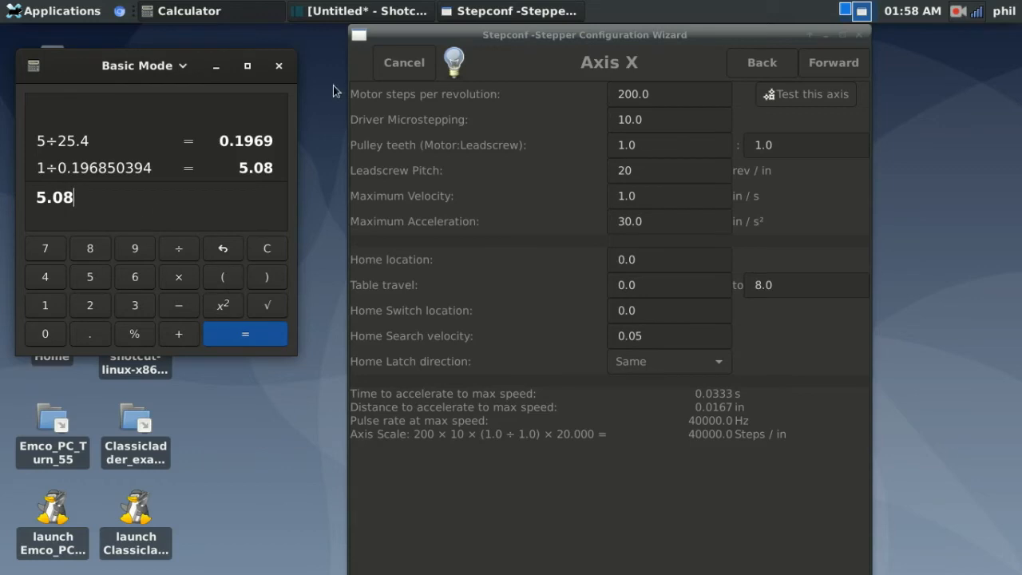
- Close the calculator and set the X axis leadscrew pitch to 5.08 rev/in
click(278, 65)
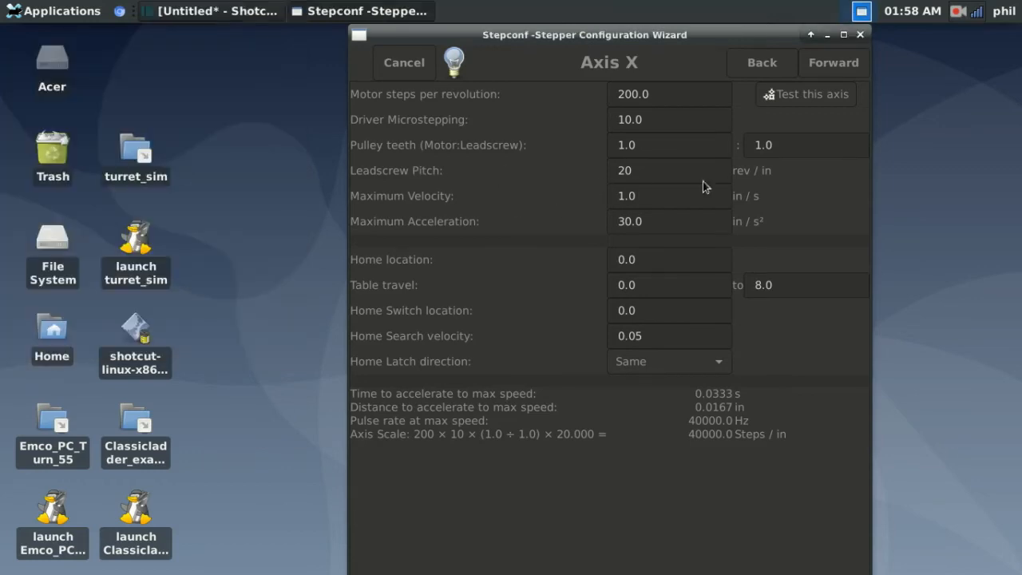
click(647, 170)
drag(669, 170, 471, 182)
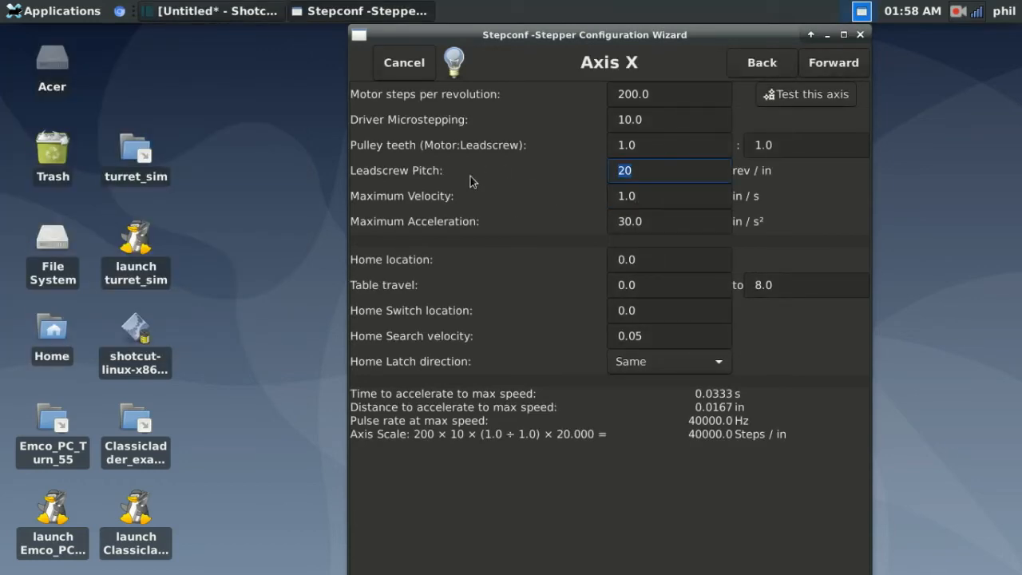
text(5.08)
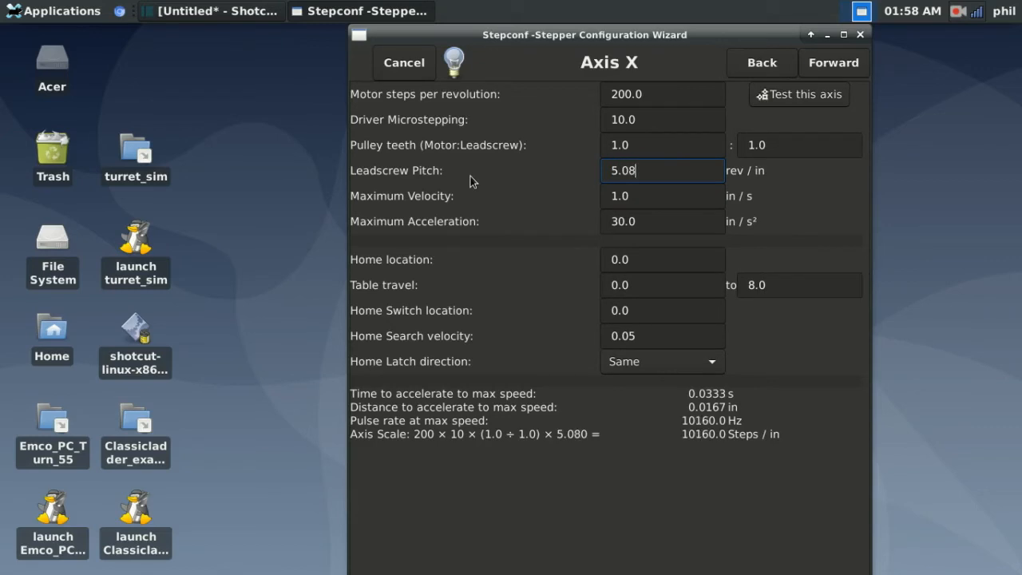
click(647, 195)
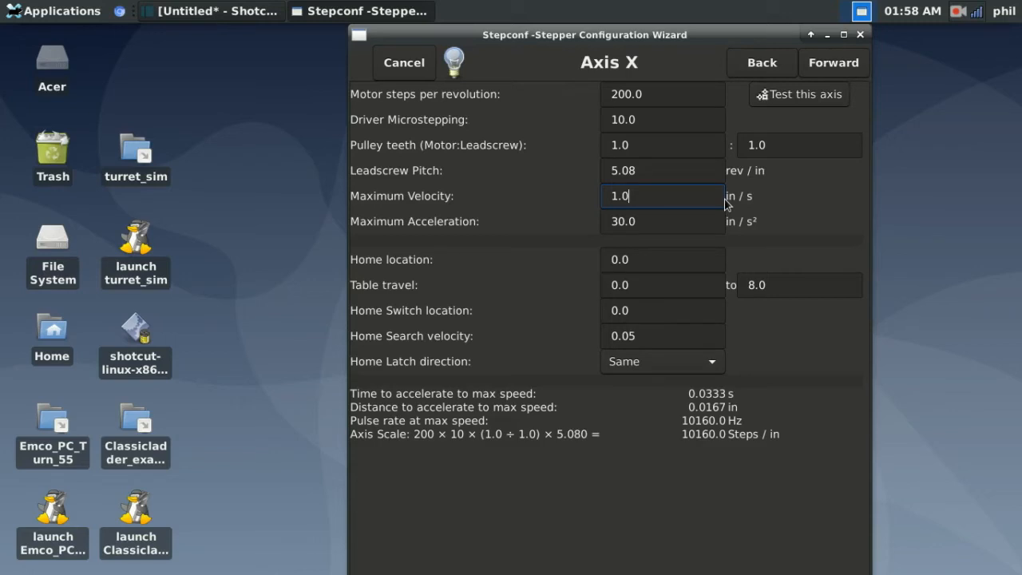
click(52, 13)
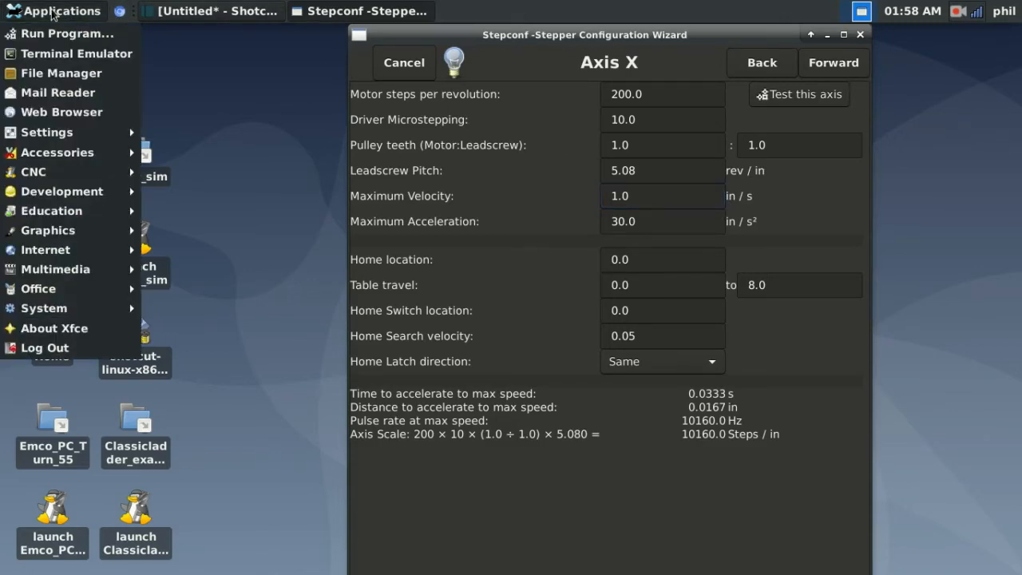
click(637, 195)
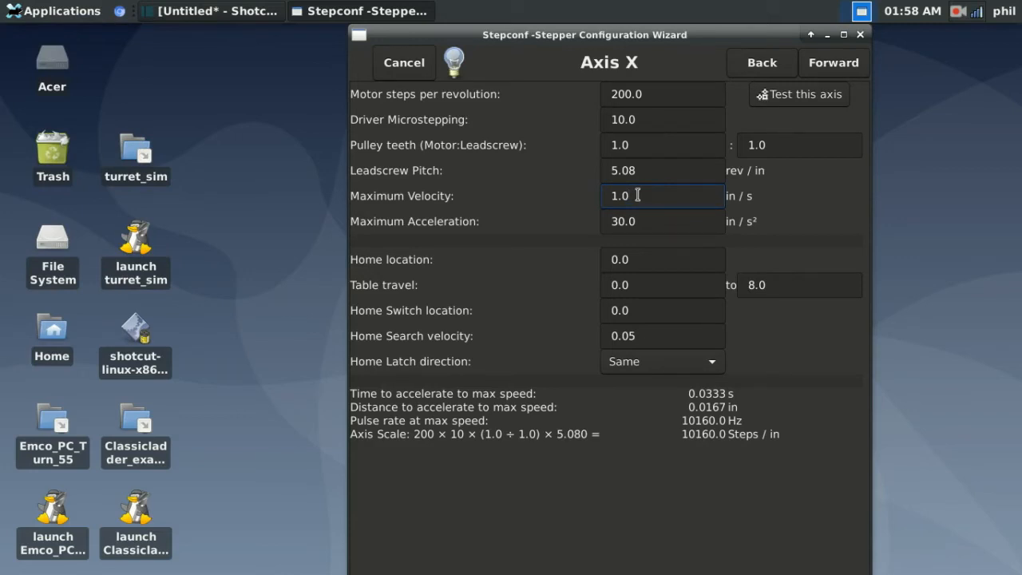
drag(659, 196, 565, 197)
- Try different maximum acceleration values for the X axis, such as 10 and 200 in/s²
drag(602, 222, 659, 229)
text(75)
key(BackSpace)
key(BackSpace)
text(10)
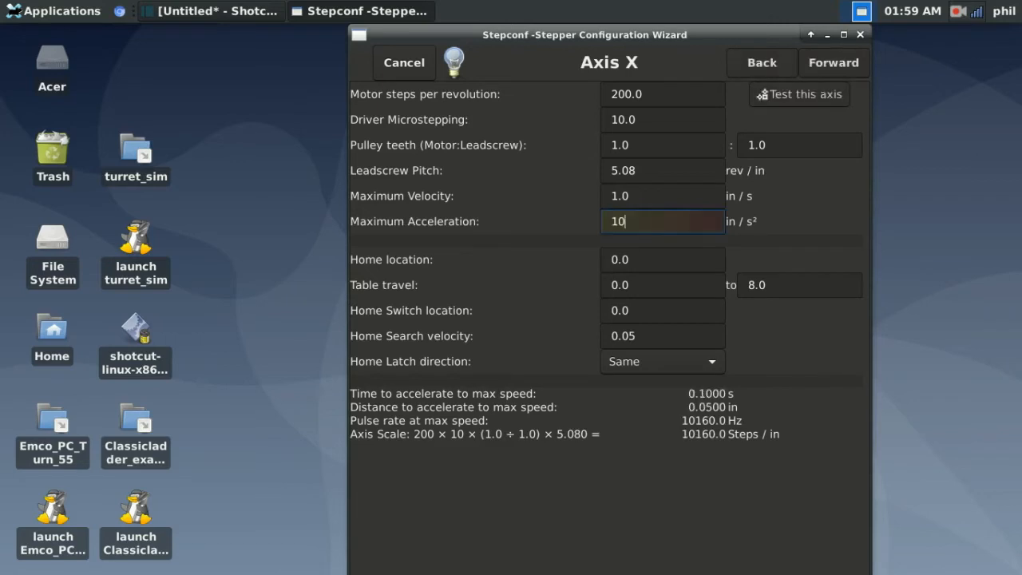
text(.0)
key(BackSpace)
key(BackSpace)
text(200)
key(BackSpace)
key(BackSpace)
key(BackSpace)
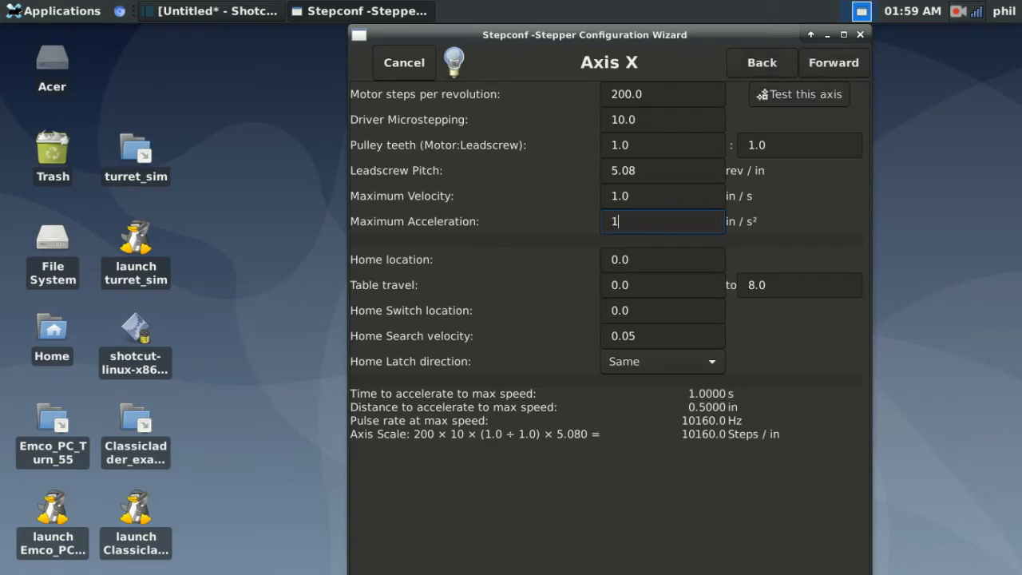
key(BackSpace)
text(200)
- Set the X axis maximum acceleration to 30 in/s²
key(BackSpace)
key(BackSpace)
key(BackSpace)
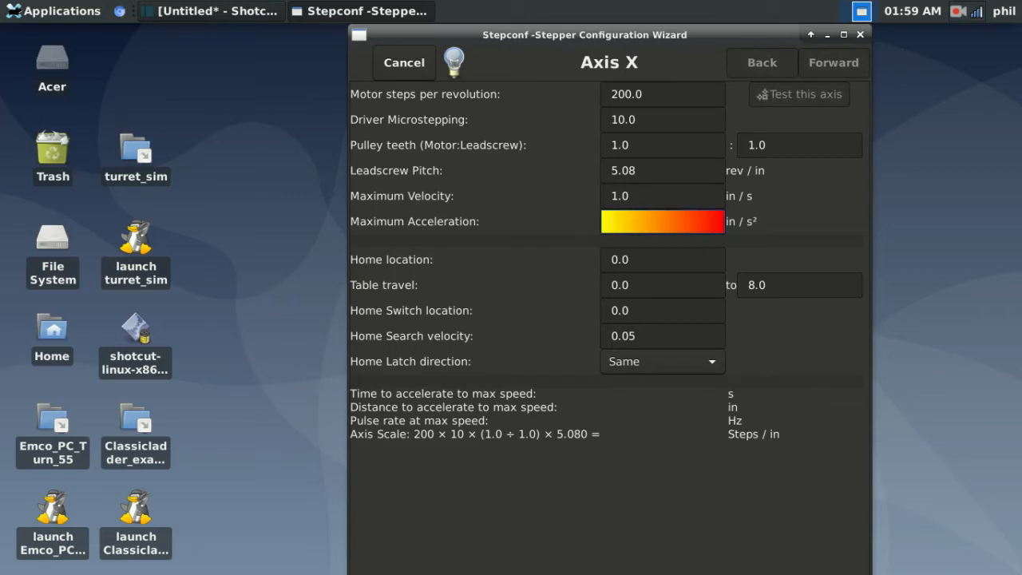
text(30)
click(650, 259)
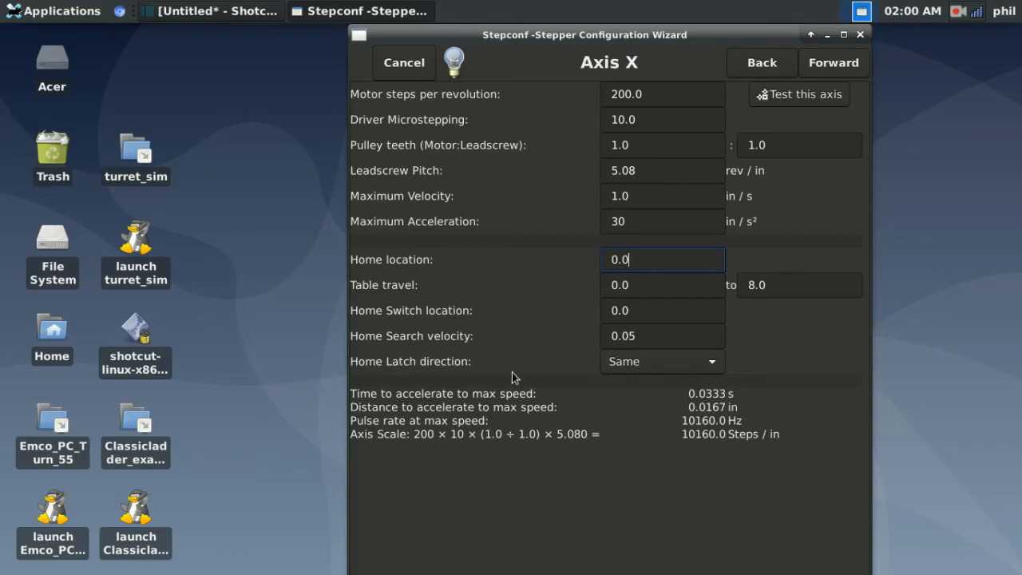
drag(572, 33, 523, 33)
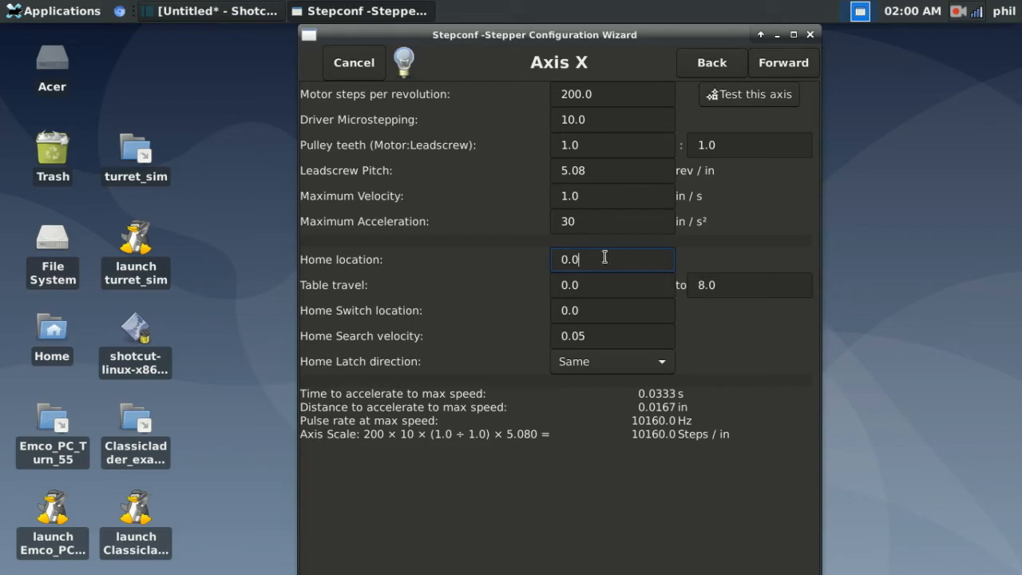
- Review the X axis home location, table travel, home switch location and home search velocity
drag(605, 256, 524, 253)
click(608, 287)
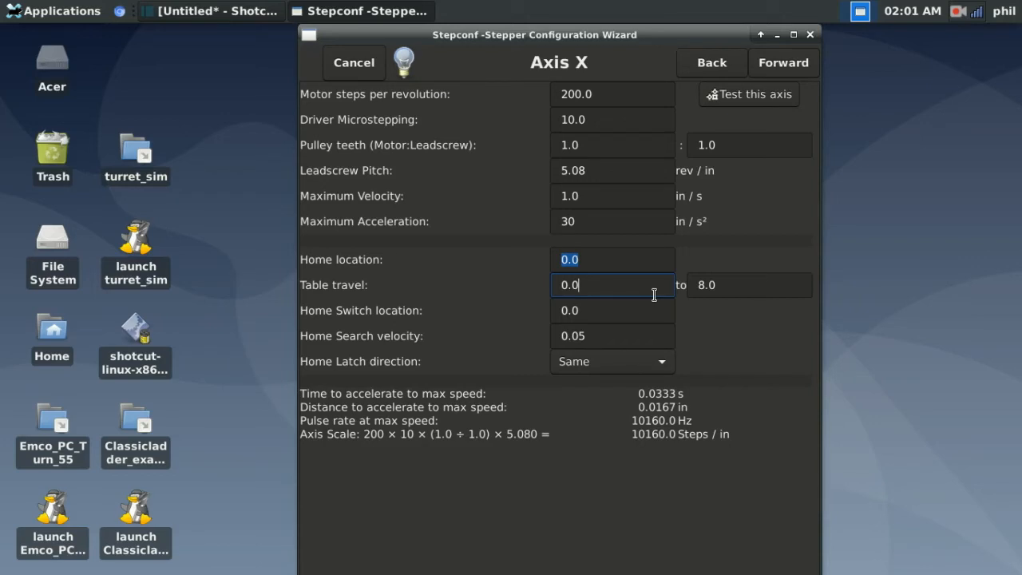
double_click(611, 288)
click(758, 286)
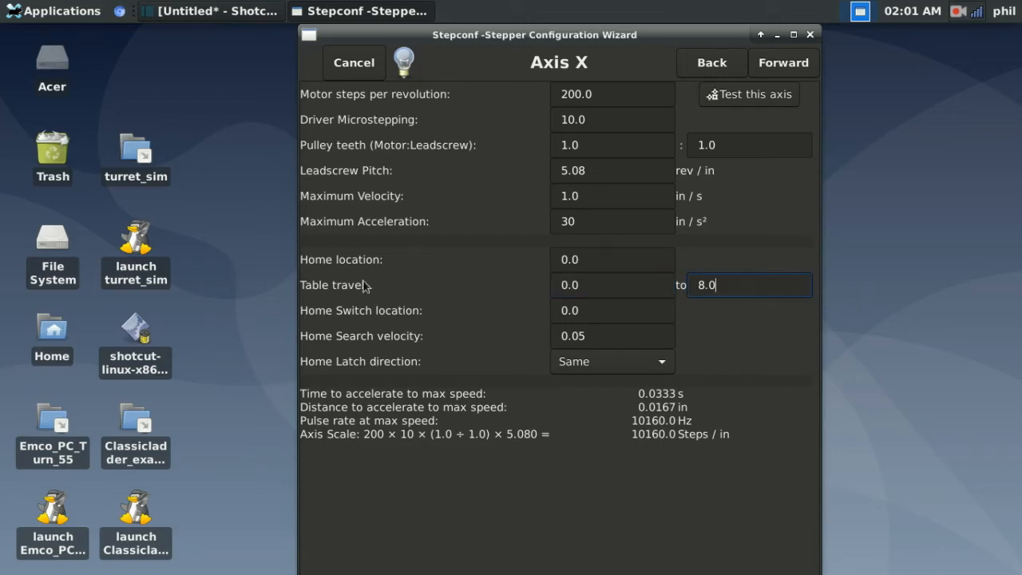
click(596, 310)
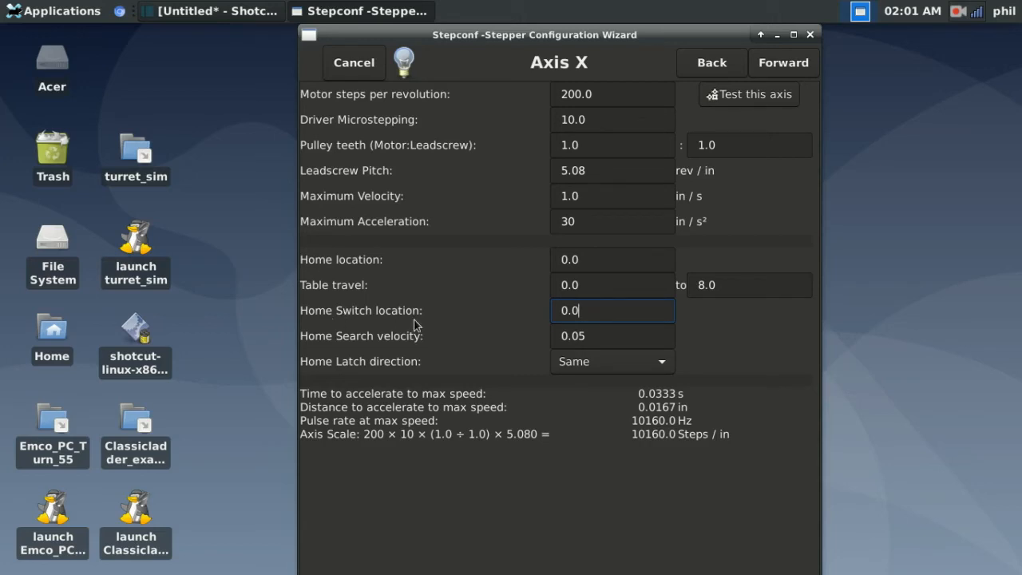
drag(598, 313, 529, 312)
drag(589, 268, 476, 246)
click(609, 309)
key(Tab)
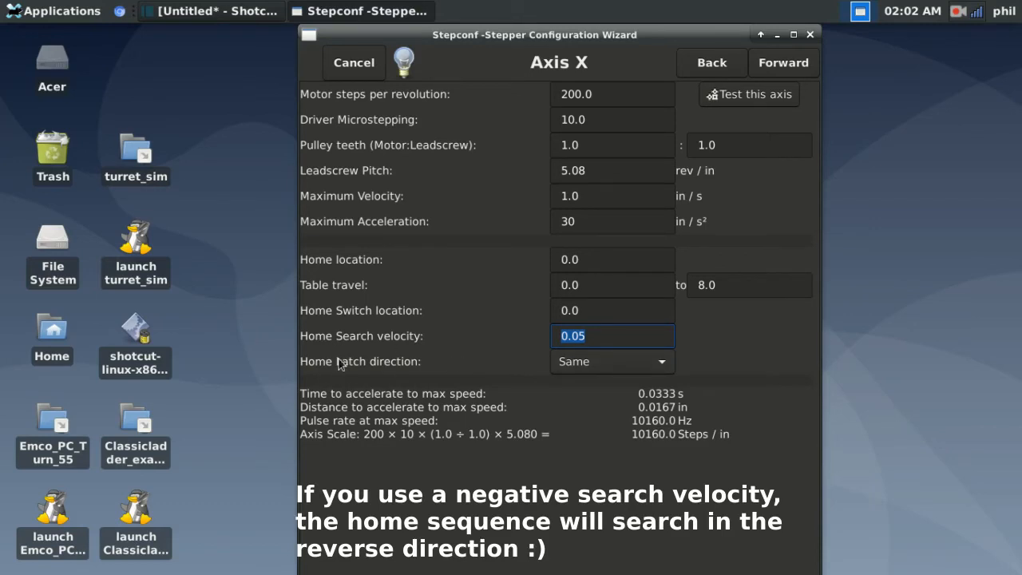
- Set the X axis home latch direction to Opposite
click(594, 366)
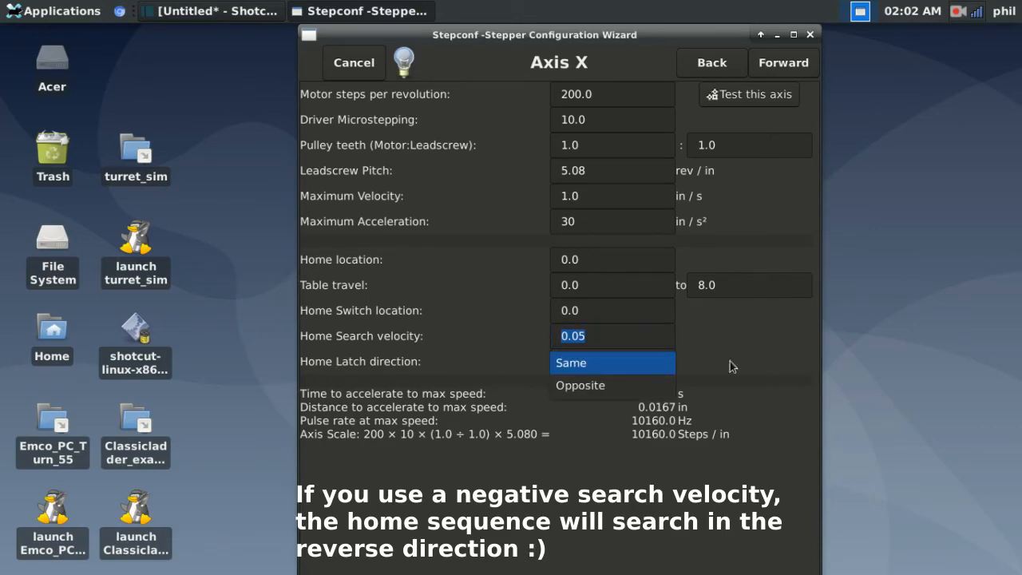
click(729, 363)
click(587, 364)
click(794, 346)
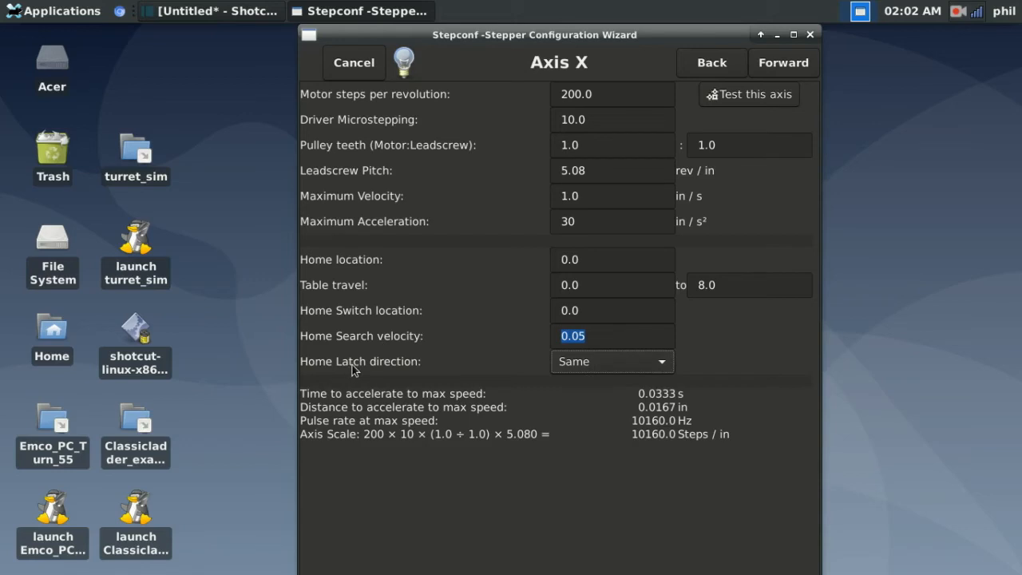
click(603, 364)
click(586, 386)
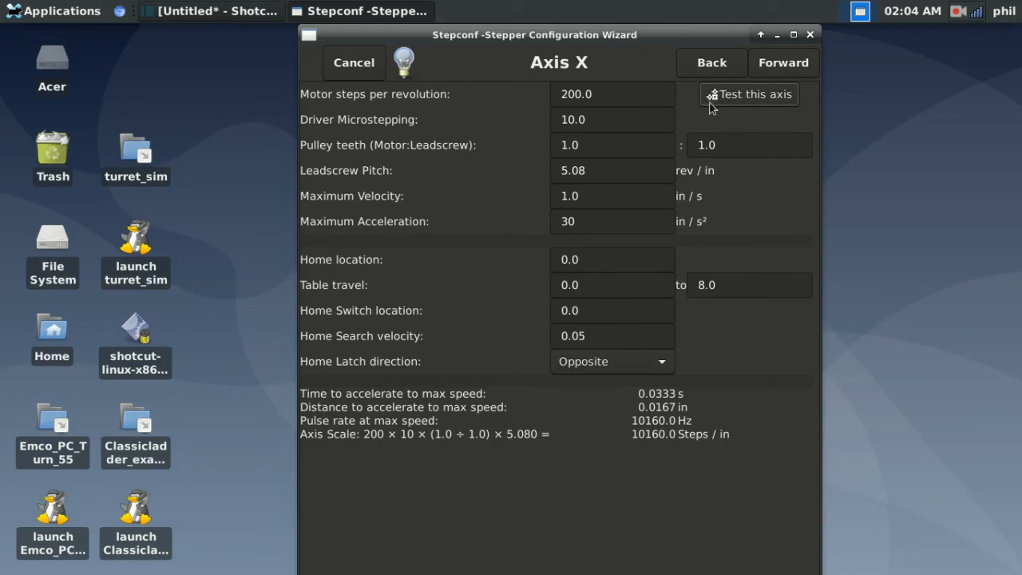
- Open the X axis test, inspect its velocity, acceleration and test area settings, and close it without running
click(738, 95)
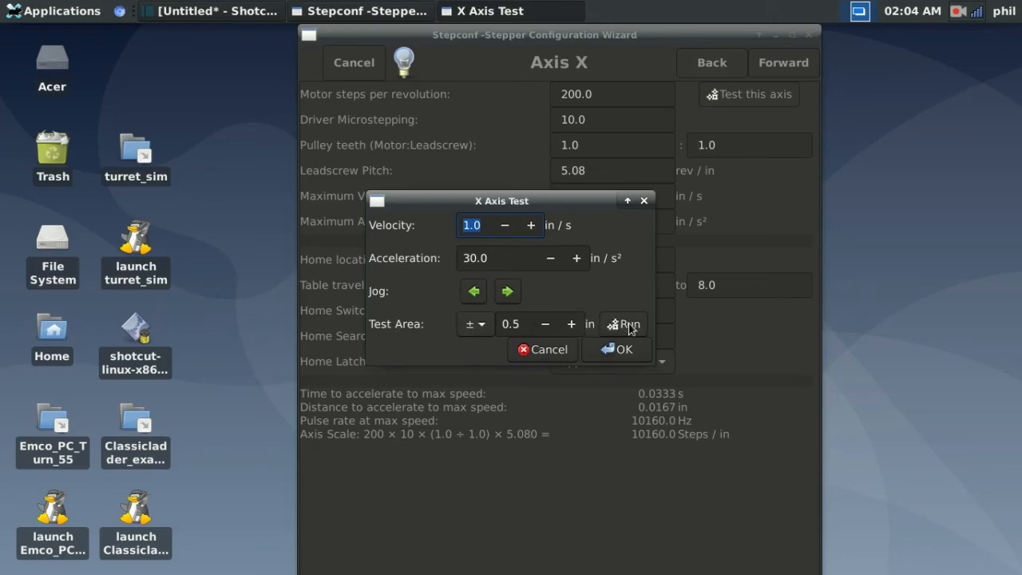
double_click(518, 324)
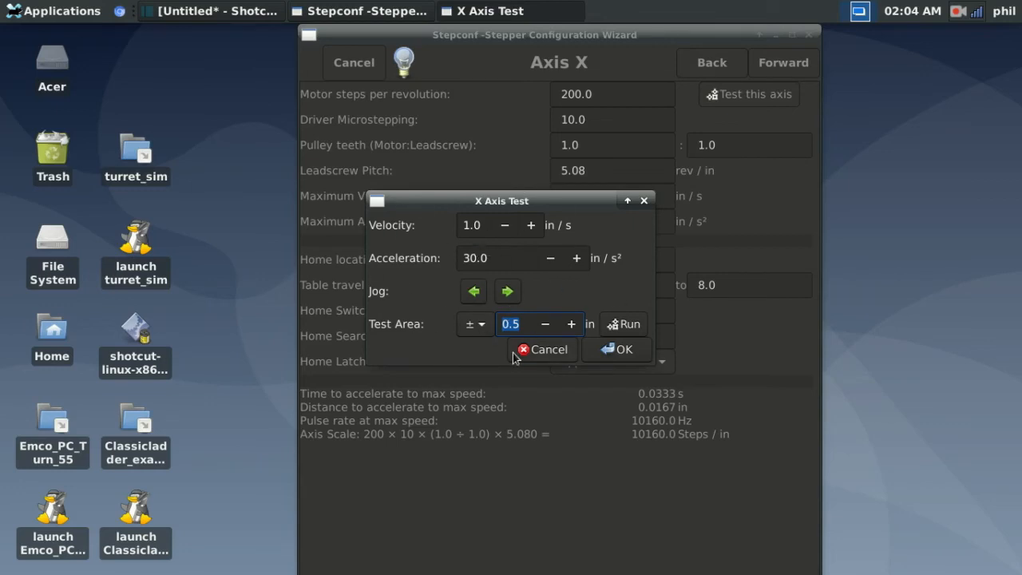
click(646, 203)
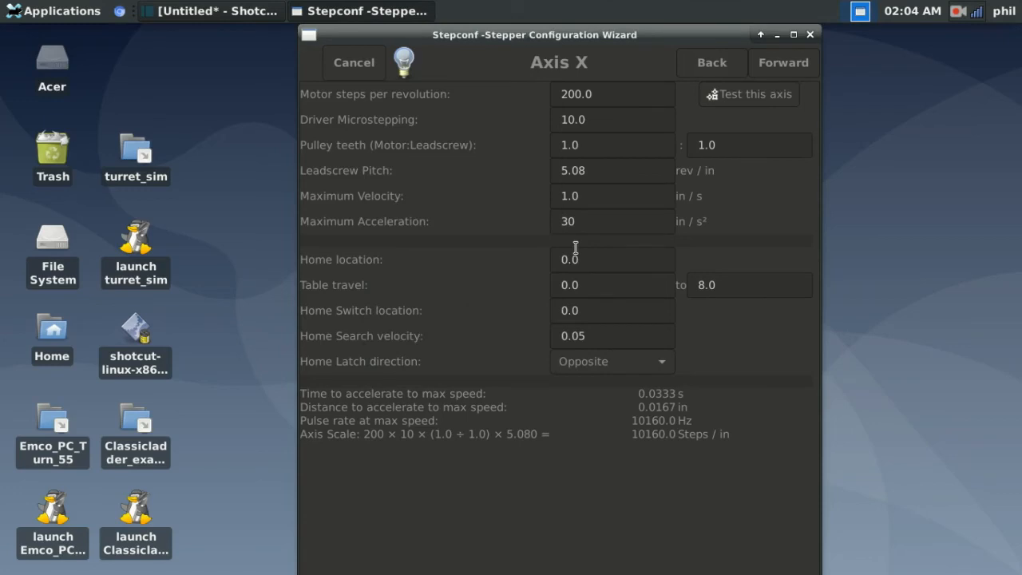
- Continue to the Y axis settings and set driver microstepping to 10 and leadscrew pitch to 5.08 rev/in
click(783, 63)
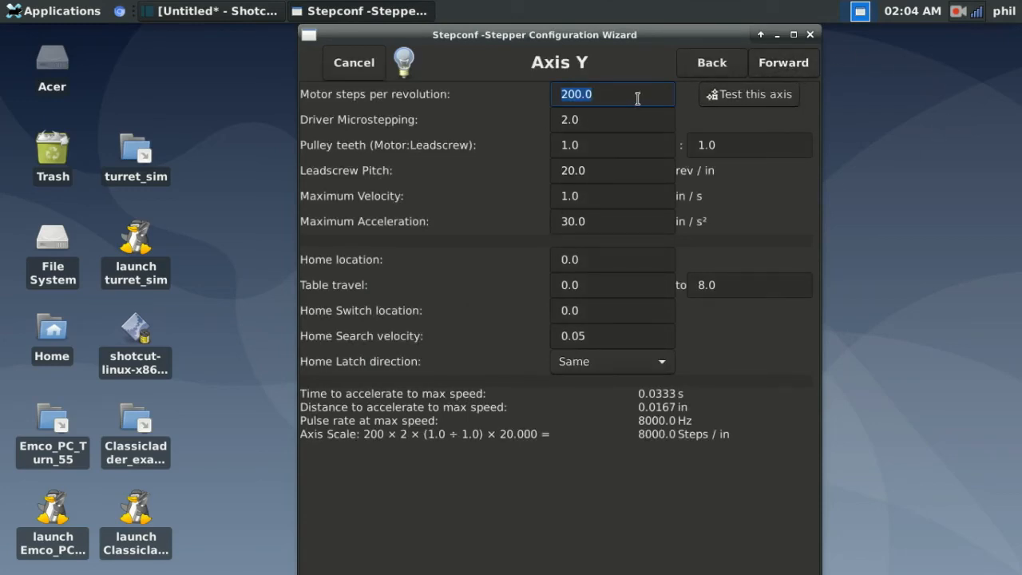
key(Tab)
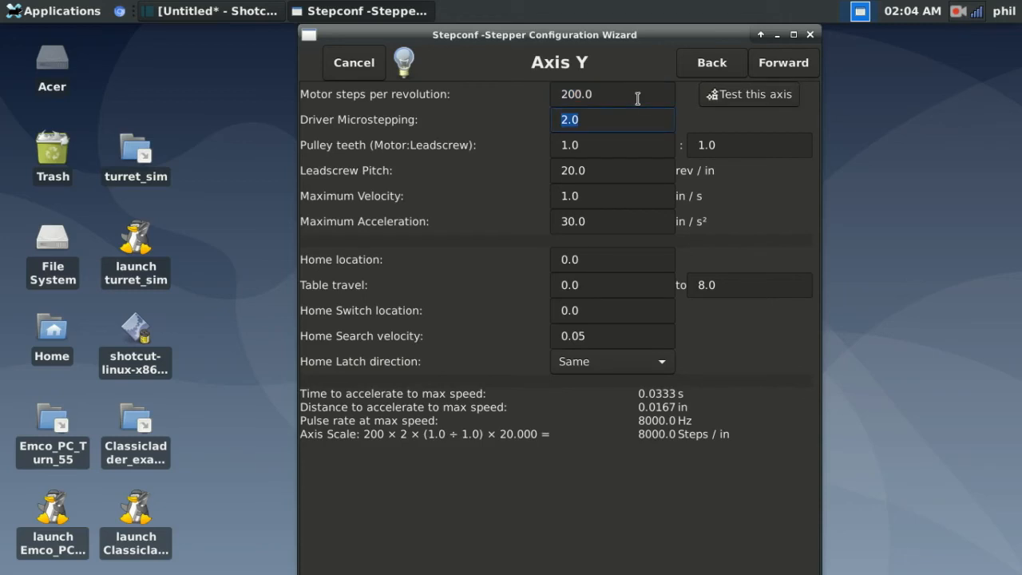
text(10)
key(Tab)
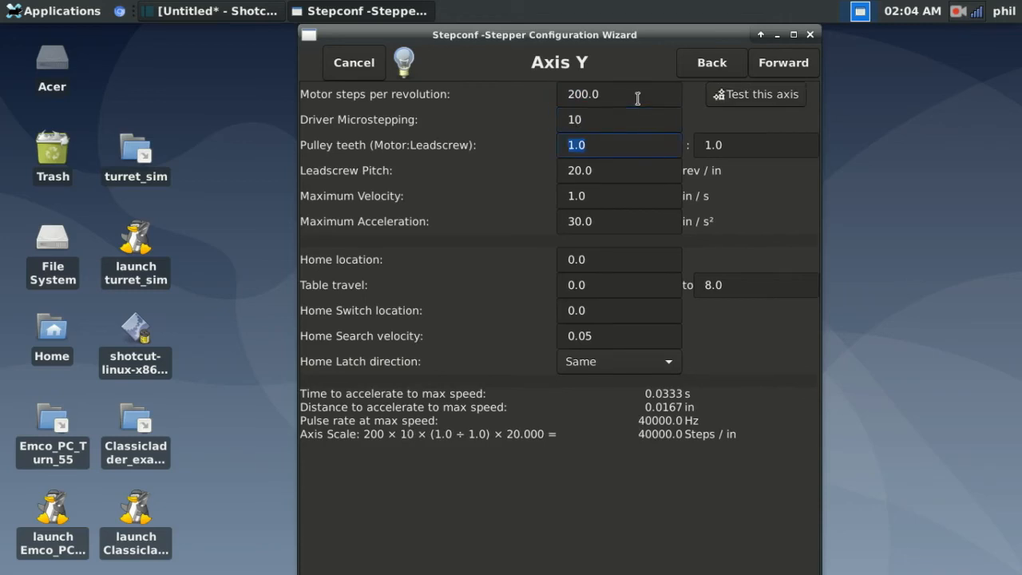
key(Tab)
key(Tab)
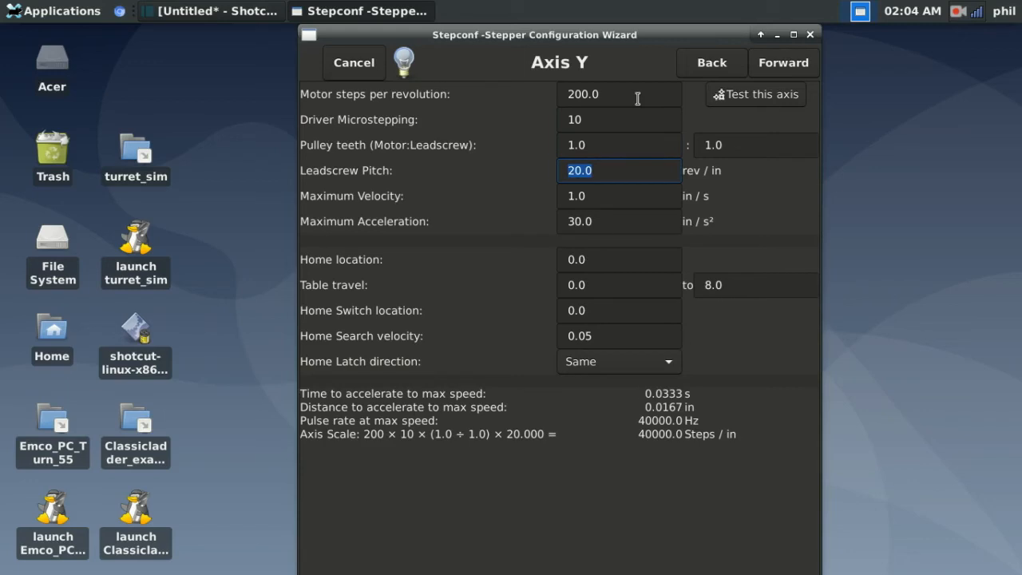
text(5.08)
key(Tab)
key(Tab)
key(Tab)
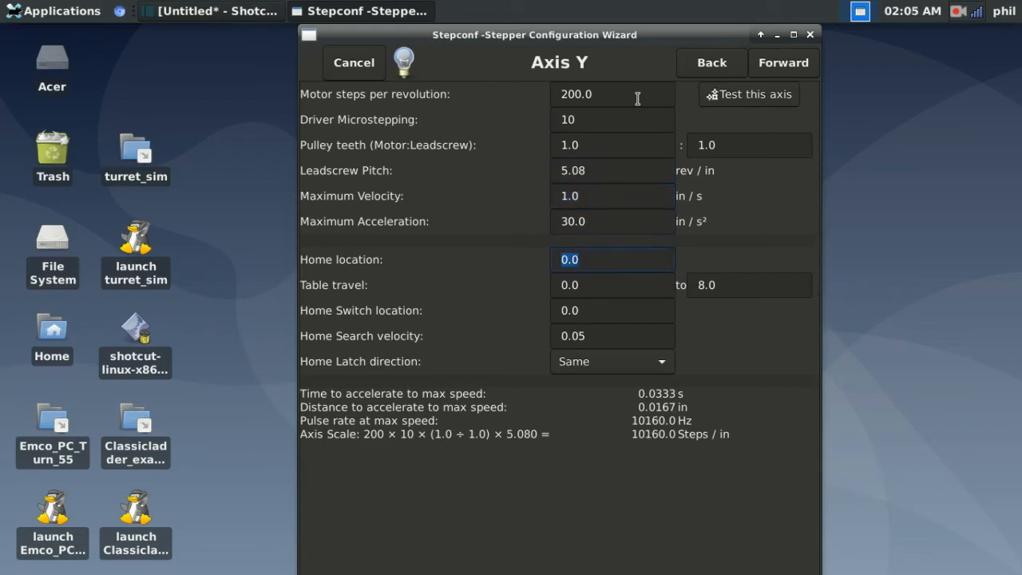
- Set the Y axis home latch direction to Opposite
key(Tab)
key(Tab)
key(Tab)
key(Tab)
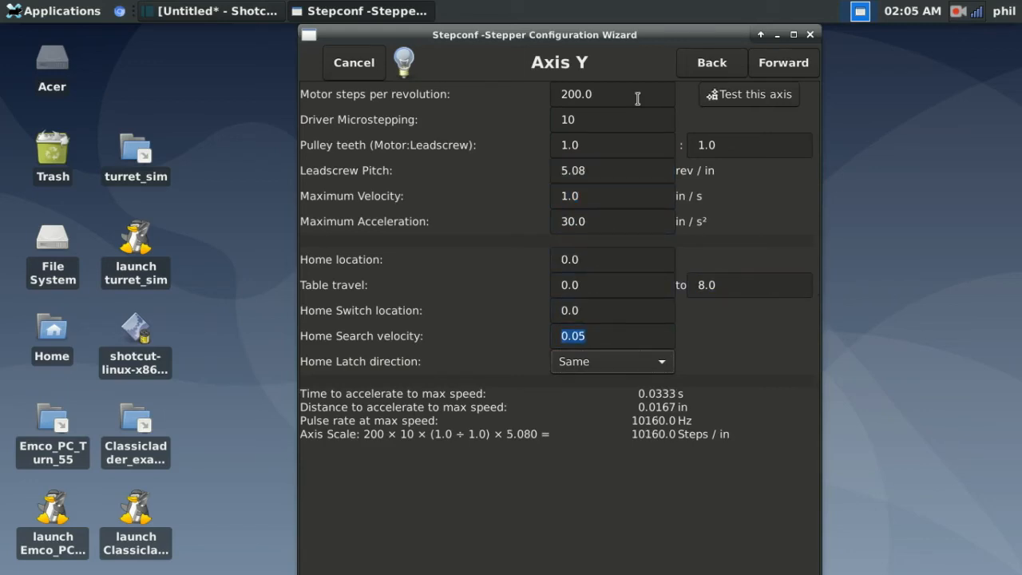
click(643, 363)
click(608, 391)
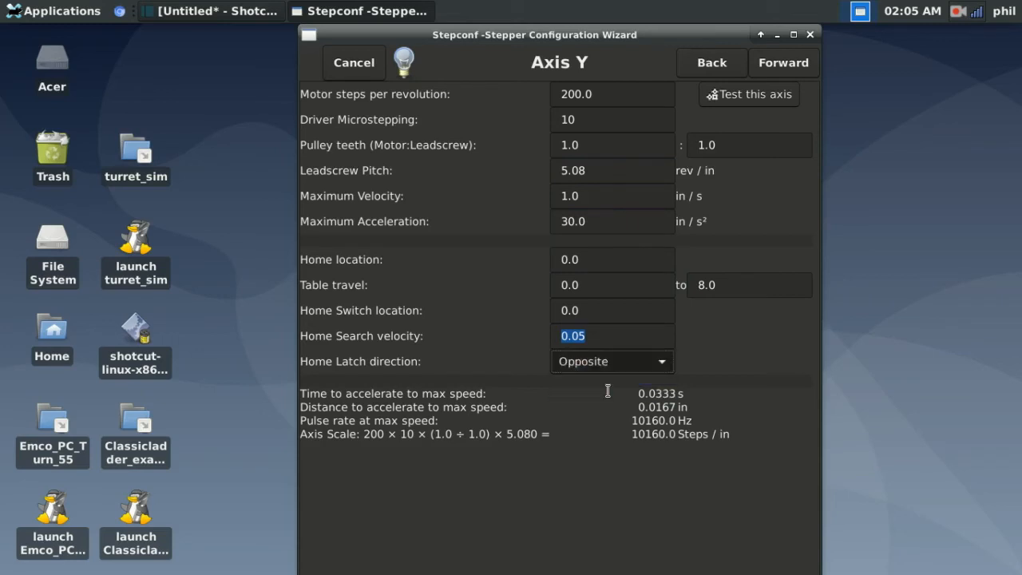
- Continue to the Z axis settings and set driver microstepping to 10 and leadscrew pitch to 5.08 rev/in
click(783, 70)
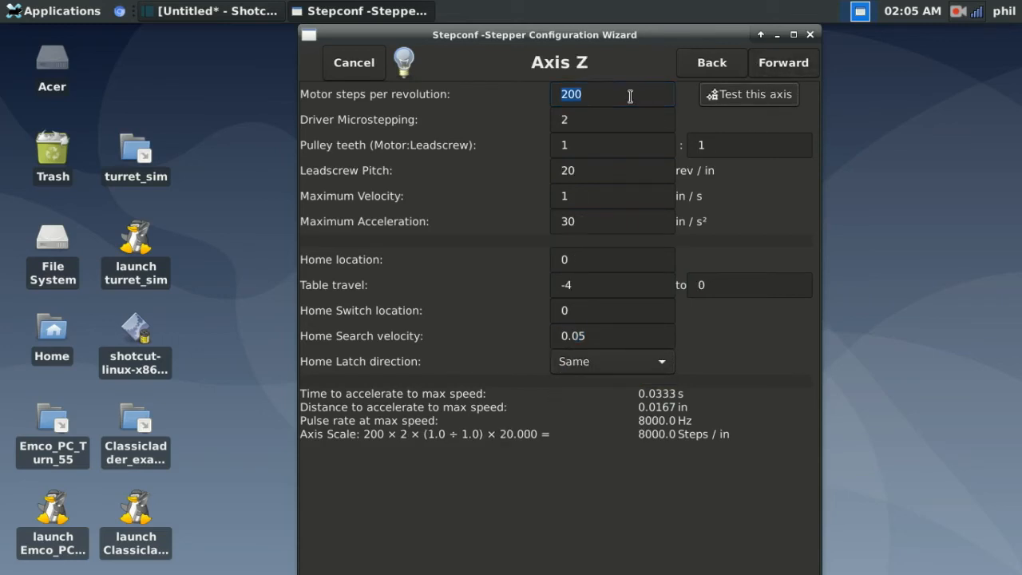
key(Tab)
text(10)
key(Tab)
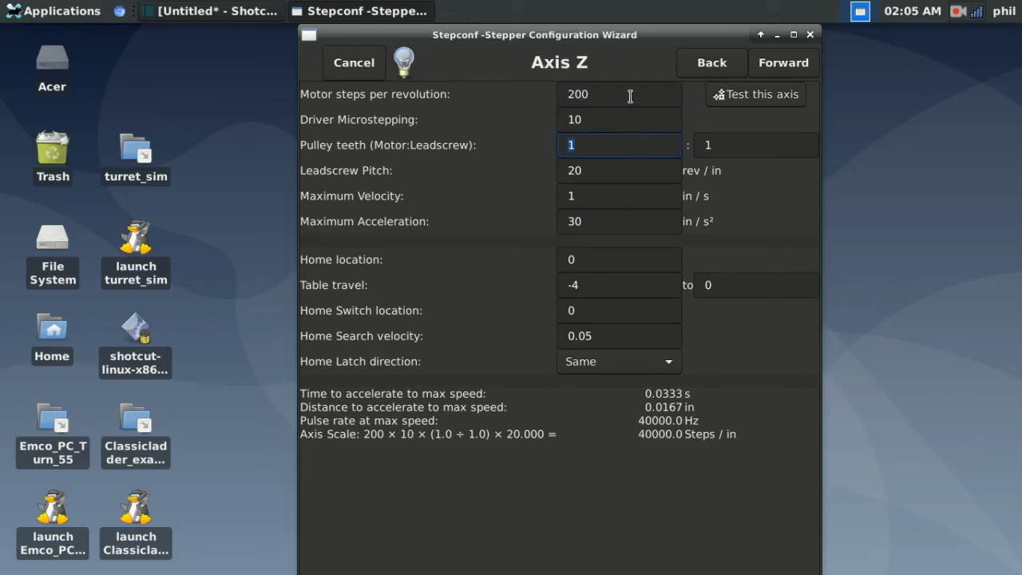
key(Tab)
key(Tab)
text(5.08)
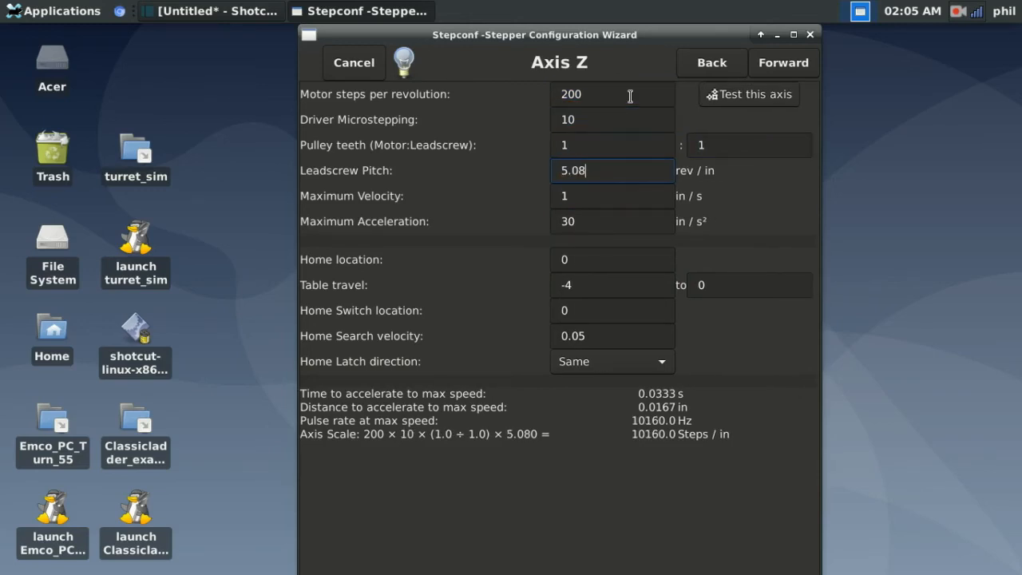
- Review the start and end values of the Z axis table travel
key(Tab)
key(Tab)
key(Tab)
key(Tab)
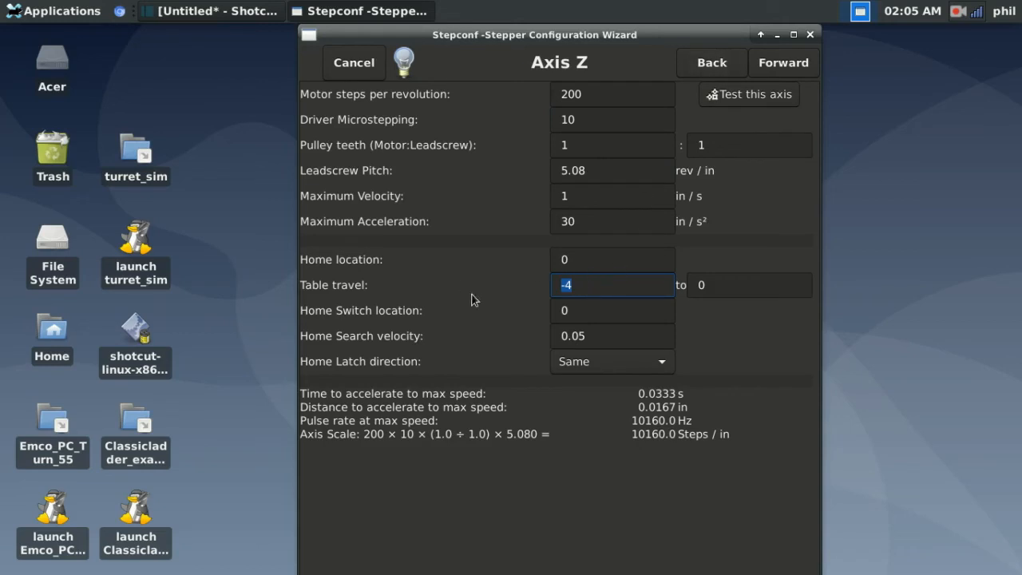
key(Tab)
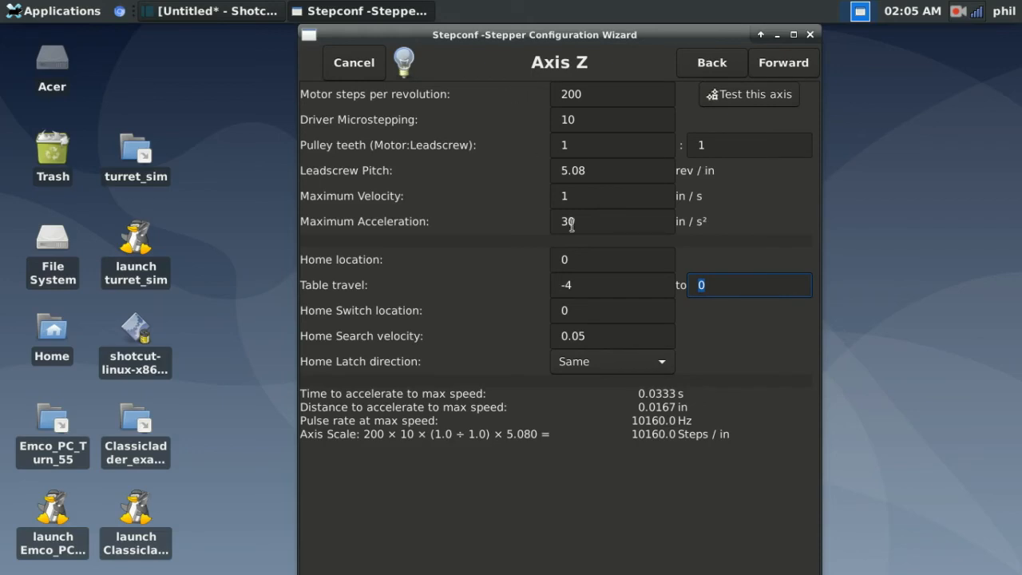
drag(575, 285, 512, 288)
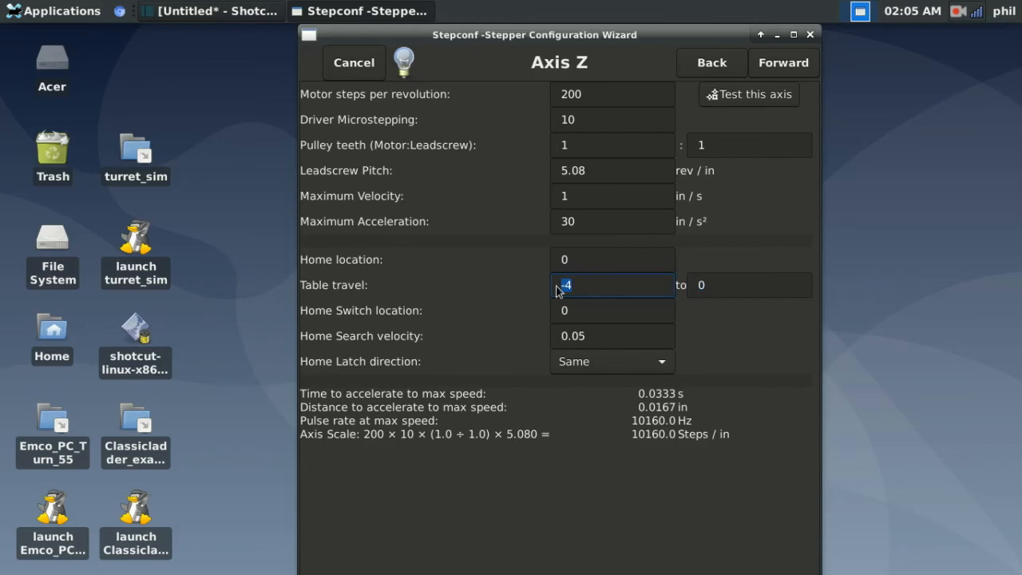
- Return to the Y axis settings and set the lower limit of the table travel to -8.0
click(718, 63)
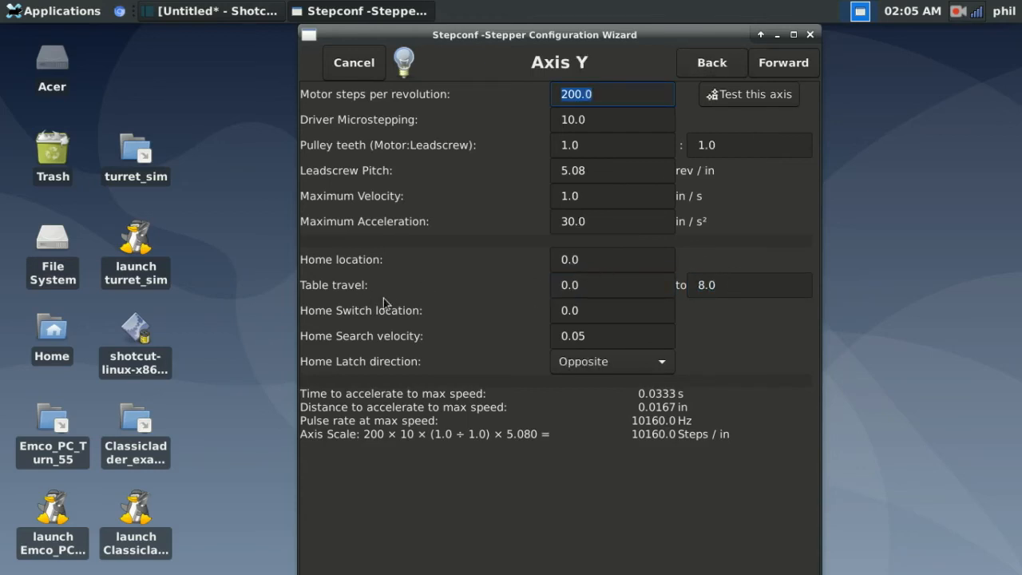
drag(598, 288, 504, 289)
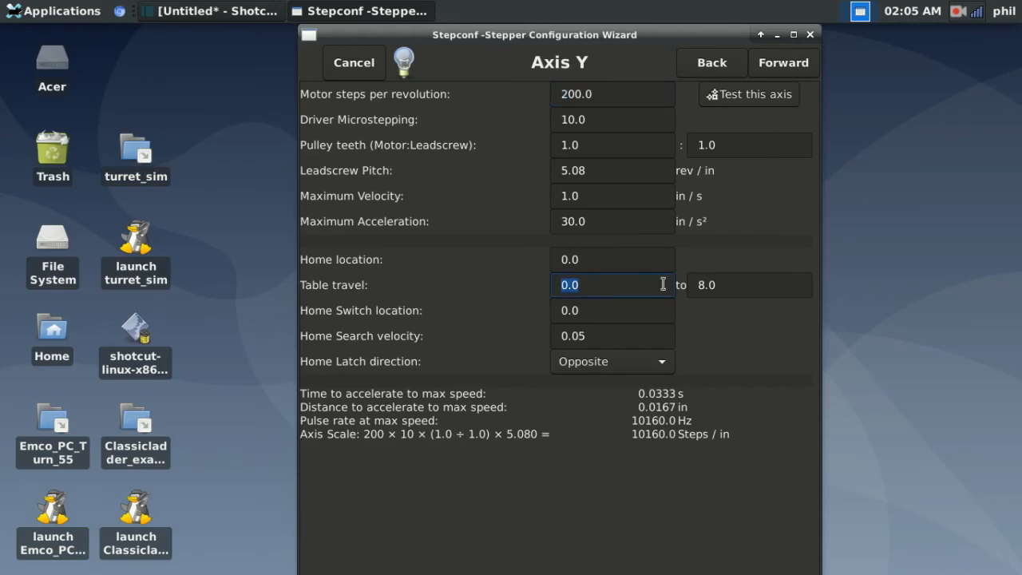
drag(736, 283, 651, 280)
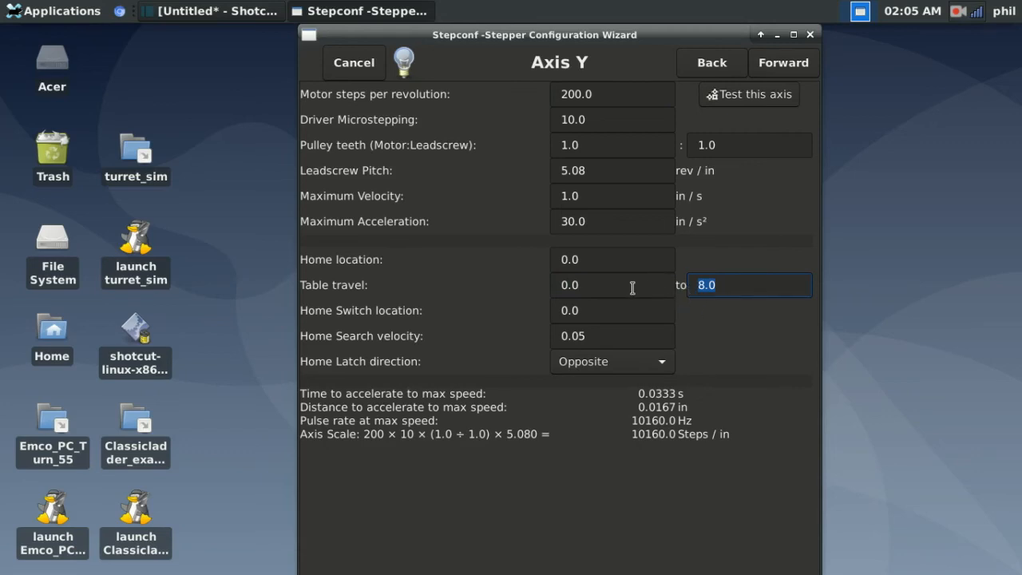
drag(632, 288, 471, 292)
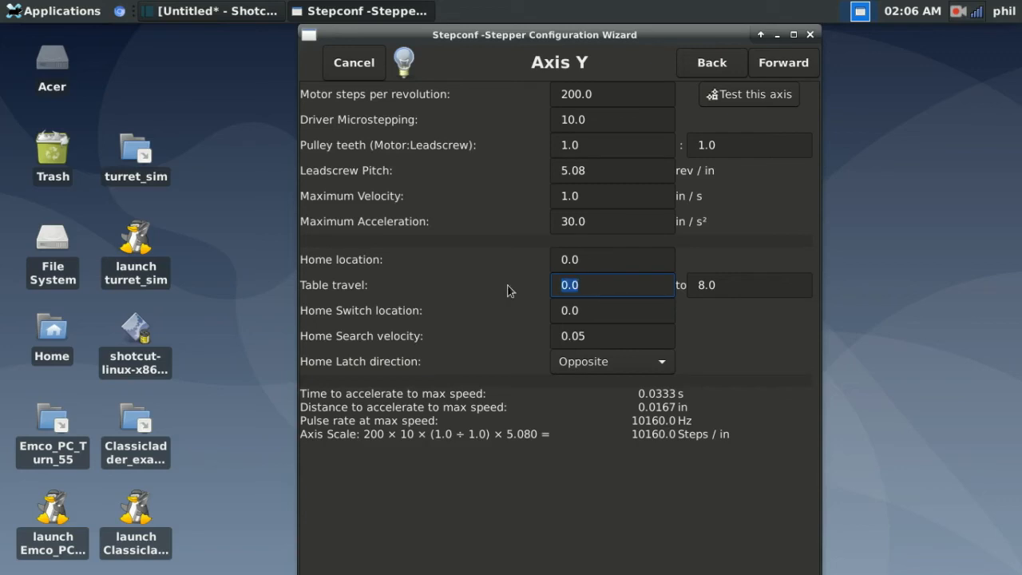
text(-8.)
key(Tab)
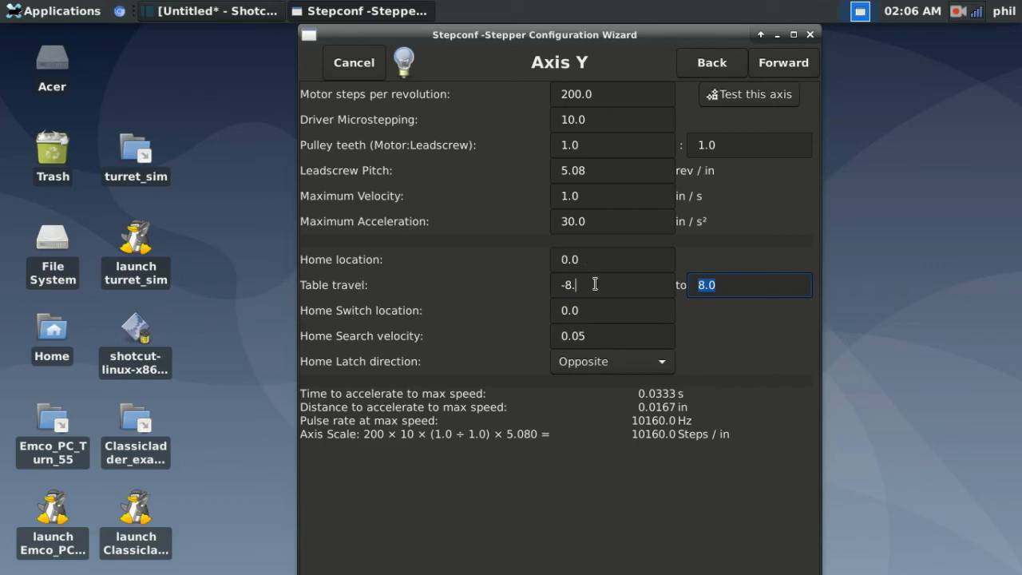
key(shift+Tab)
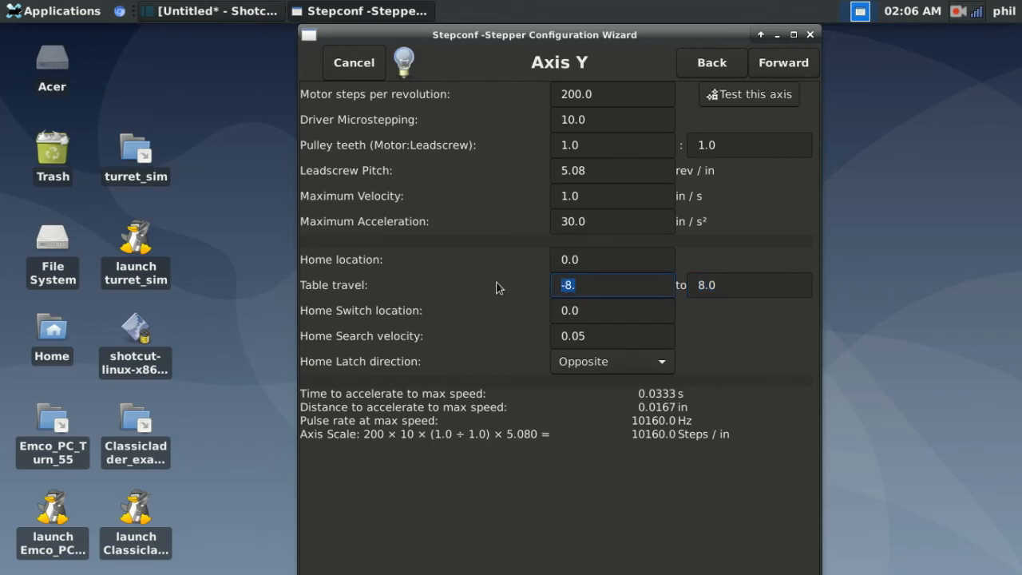
click(753, 279)
key(shift+Tab)
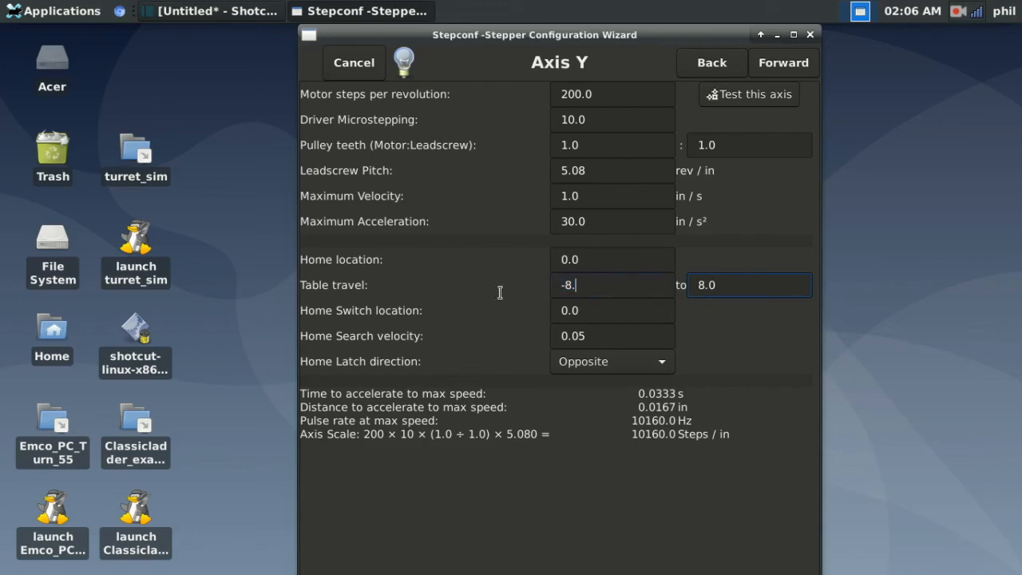
text(0)
key(Tab)
key(Tab)
key(Tab)
- Go forward to the Z axis settings and set the home latch direction to Opposite
click(761, 68)
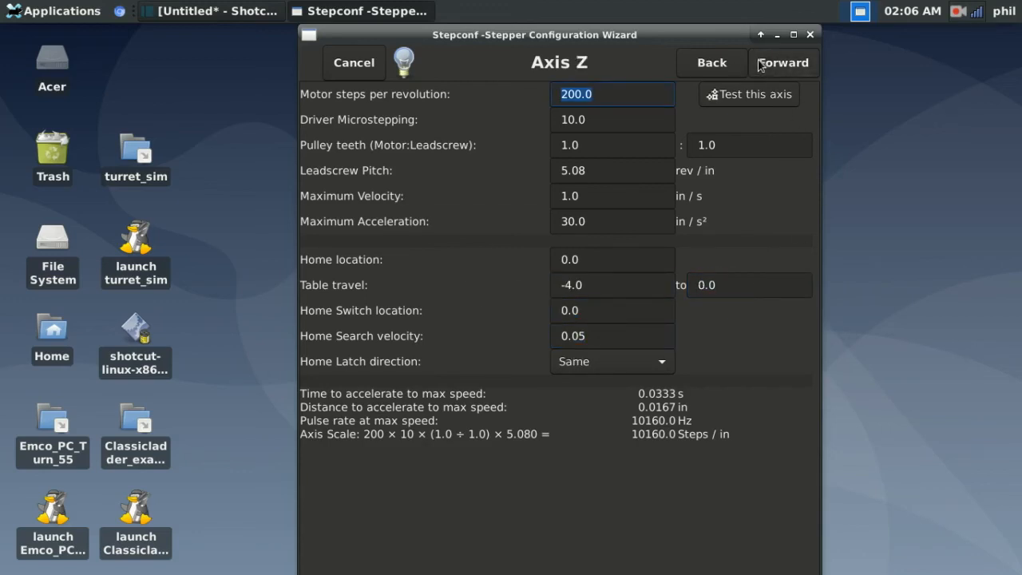
click(575, 362)
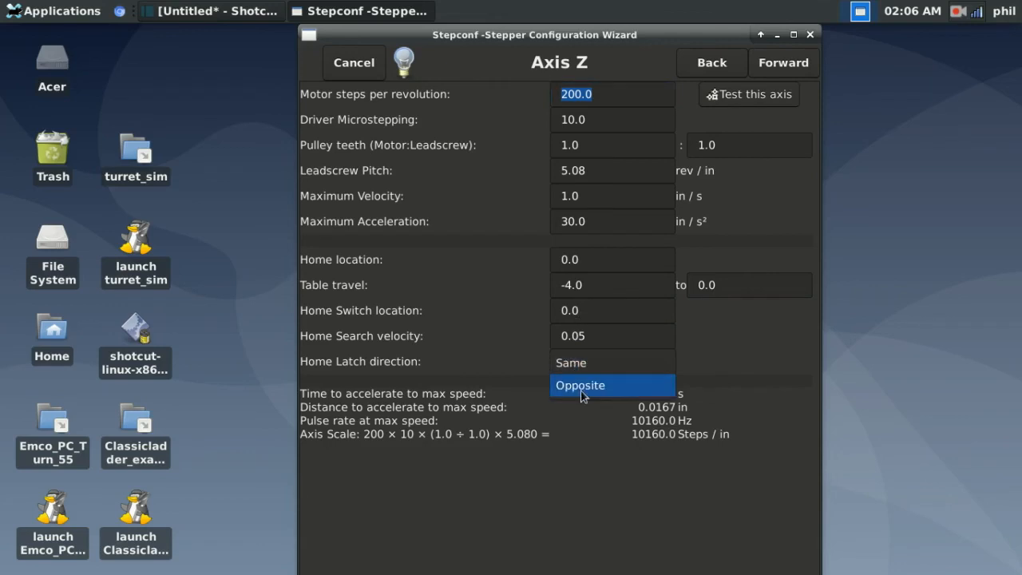
click(581, 386)
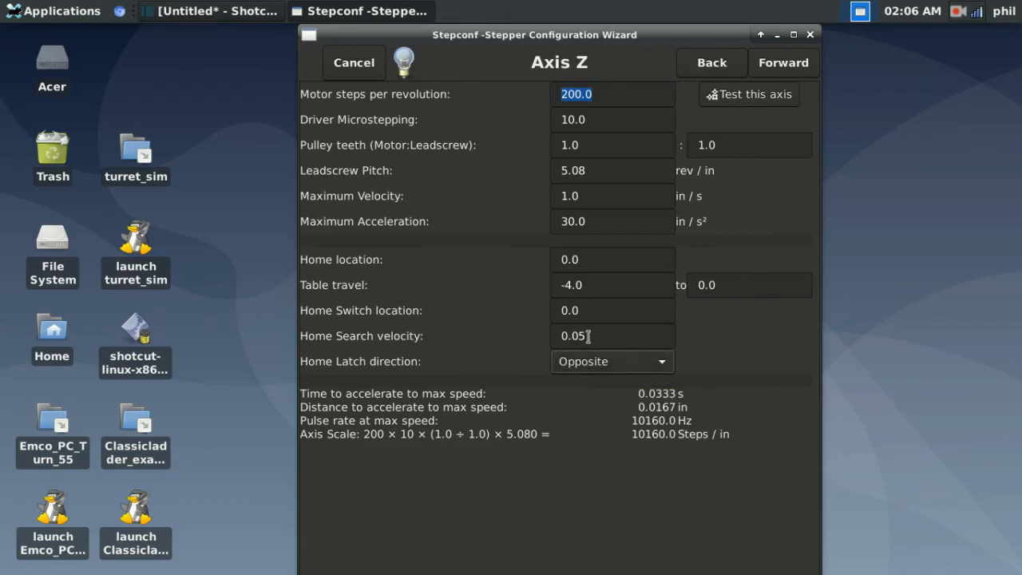
- Continue to the spindle settings and set the PWM rate to 50 Hz
click(784, 64)
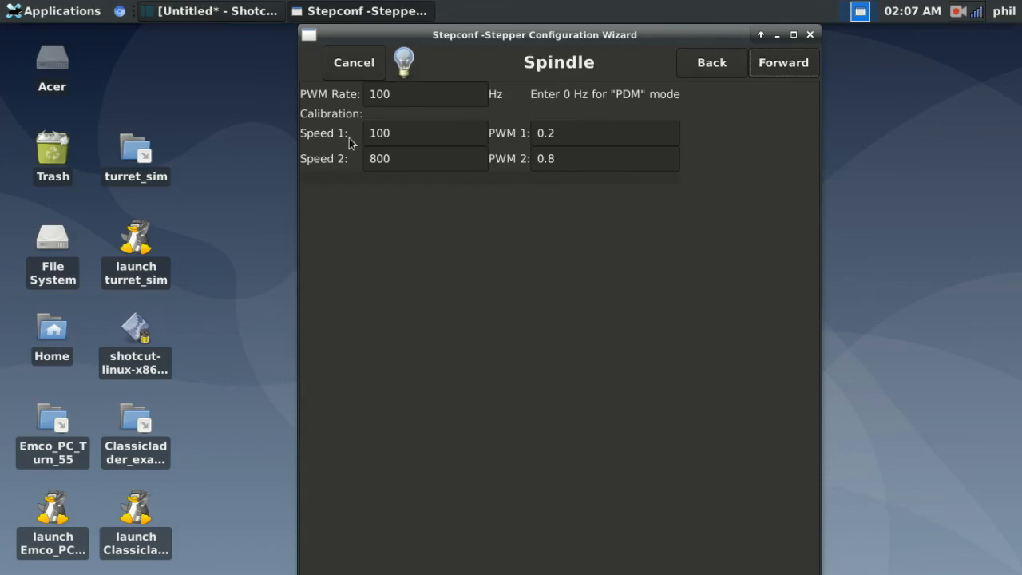
double_click(418, 95)
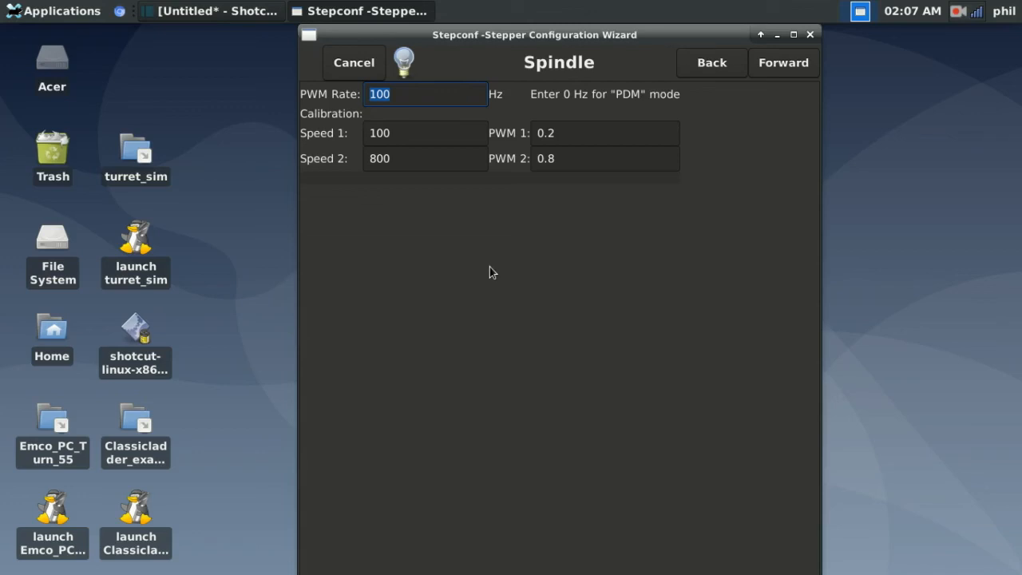
text(50)
key(Tab)
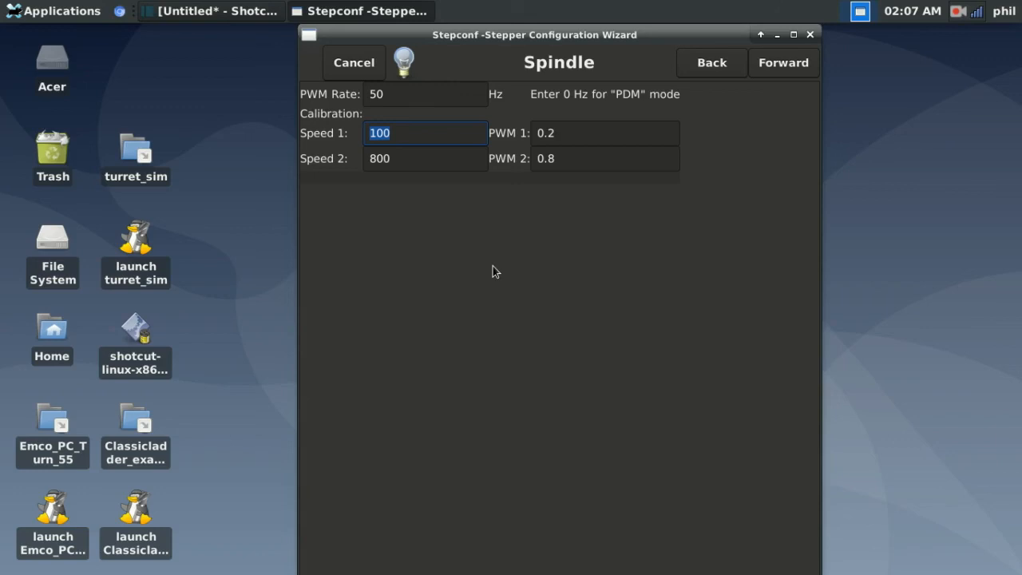
- Calibrate the spindle with speed 1 at 0 for PWM 0 and speed 2 at 30000 for PWM 1
text(0)
key(Tab)
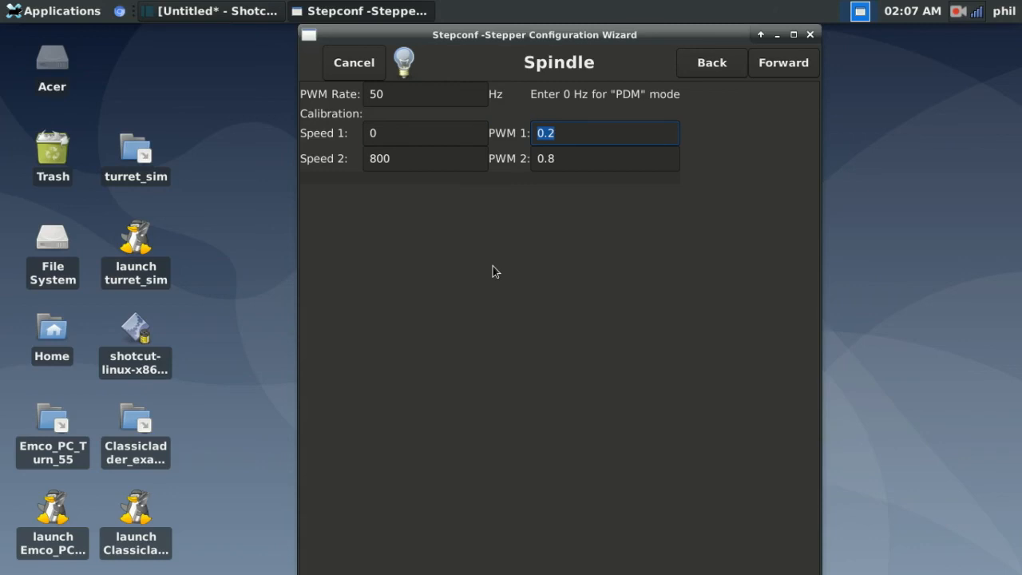
text(0)
key(Tab)
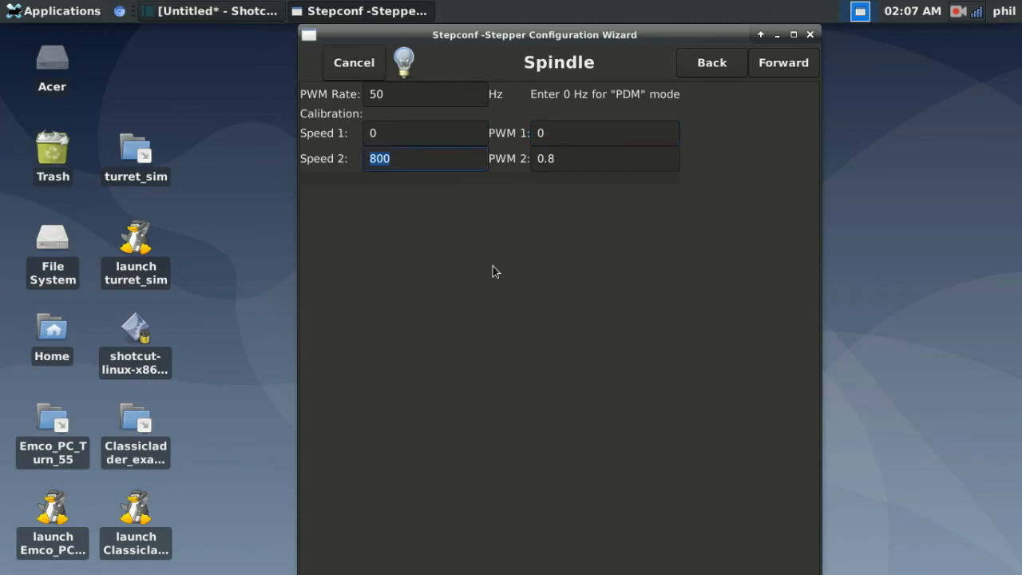
text(30000)
key(Tab)
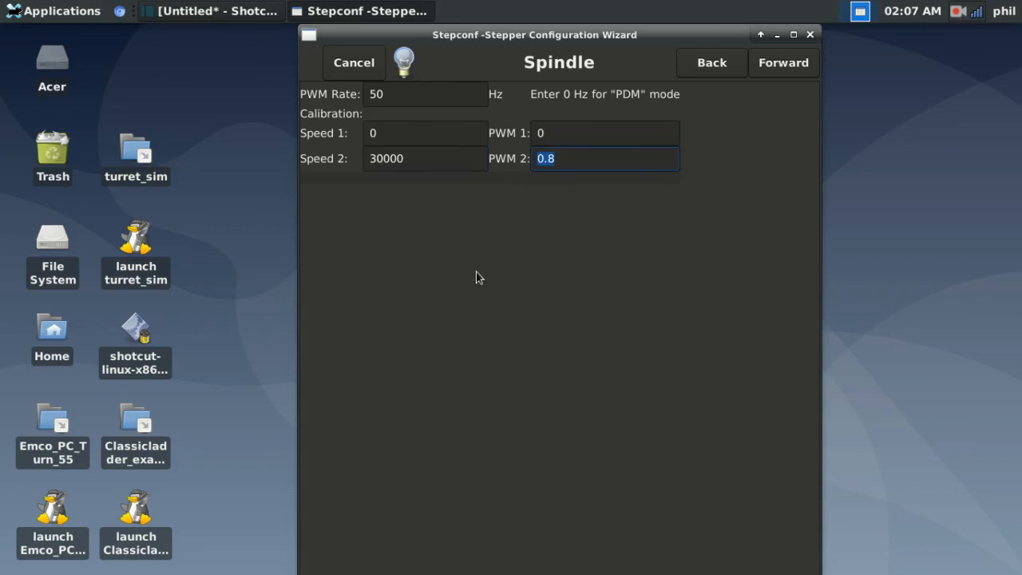
text(1.)
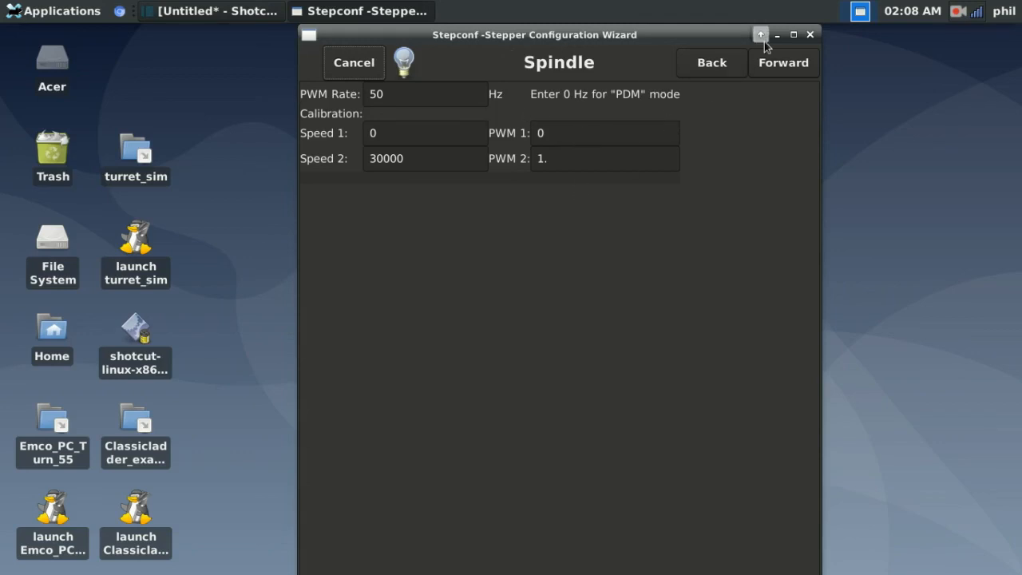
- Finish the wizard, write the configuration files to disk and quit Stepconf
click(771, 67)
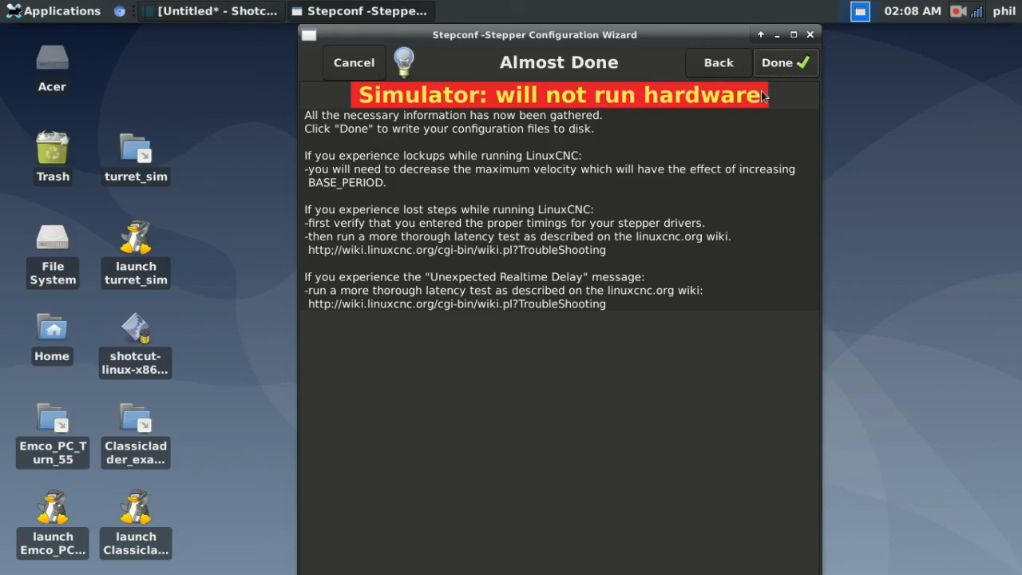
click(786, 69)
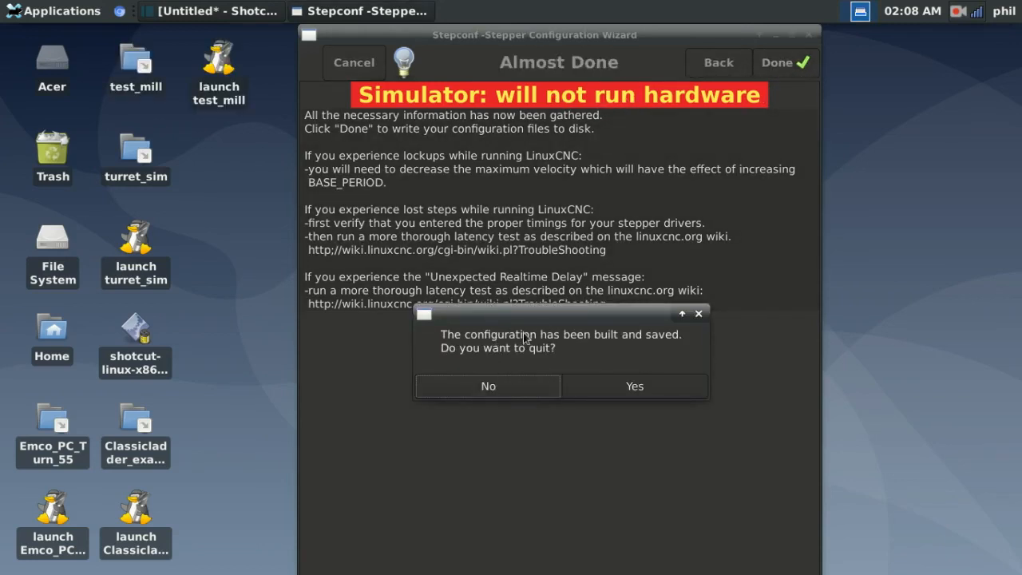
click(621, 389)
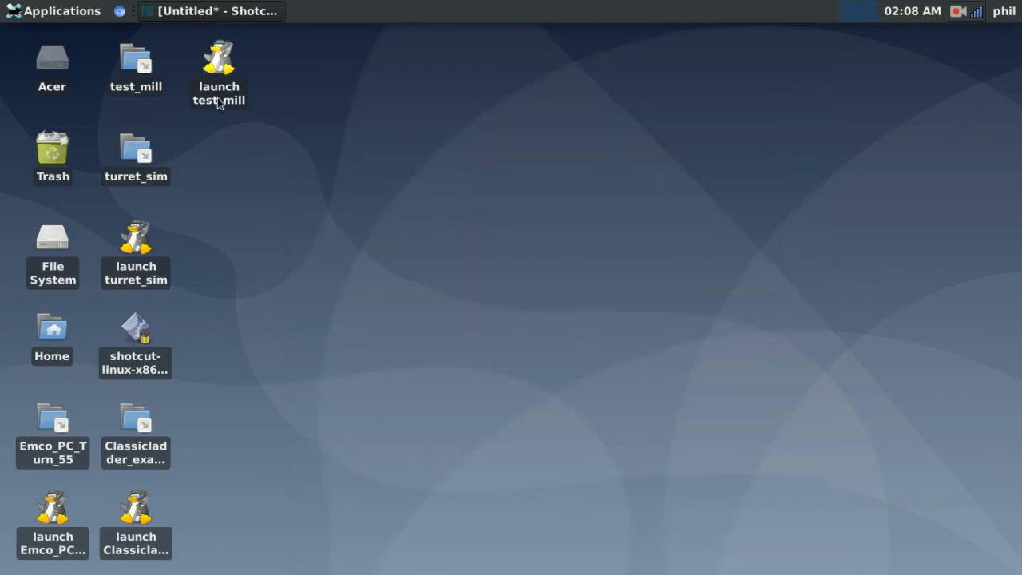
- Move the test_mill launcher and the test_mill folder side by side into the empty middle area of the desktop
drag(217, 92, 634, 271)
click(139, 73)
drag(140, 74, 555, 253)
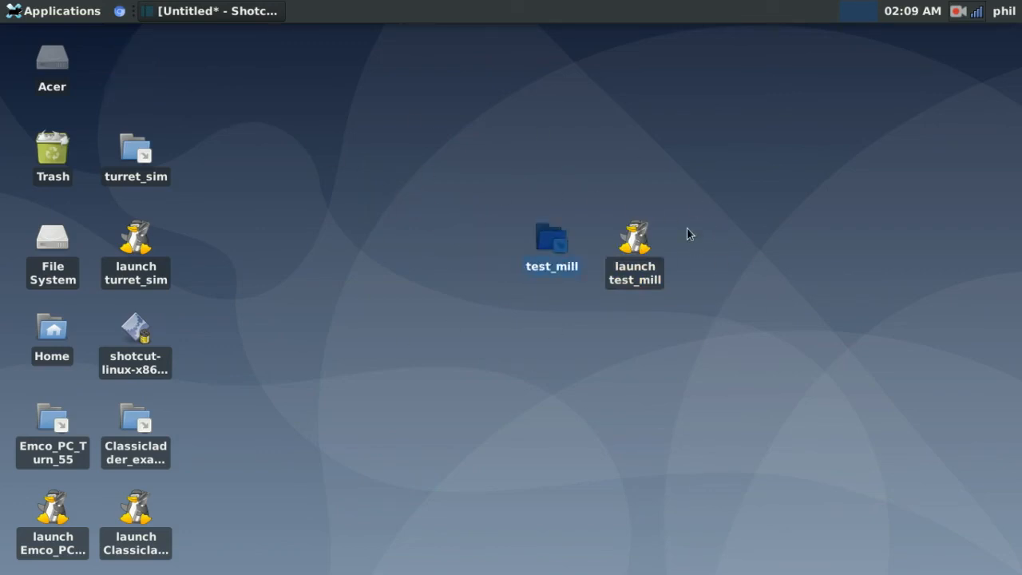
- Launch the test_mill configuration from the desktop to view its gmoccapy interface, and close it
click(636, 250)
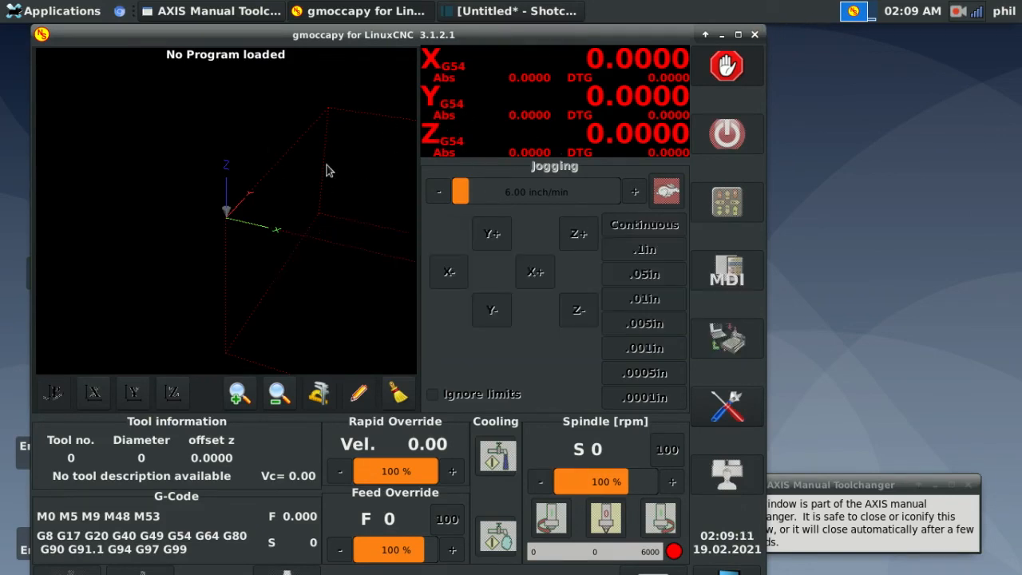
click(753, 35)
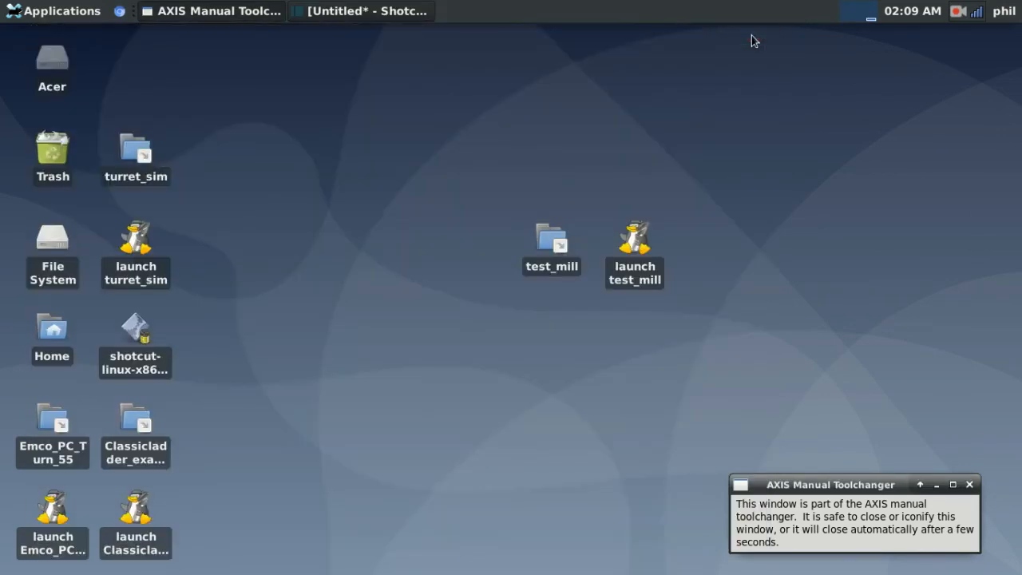
- Open the test_mill folder from the desktop, look over the generated configuration files and close the folder
double_click(543, 243)
key(ctrl+a)
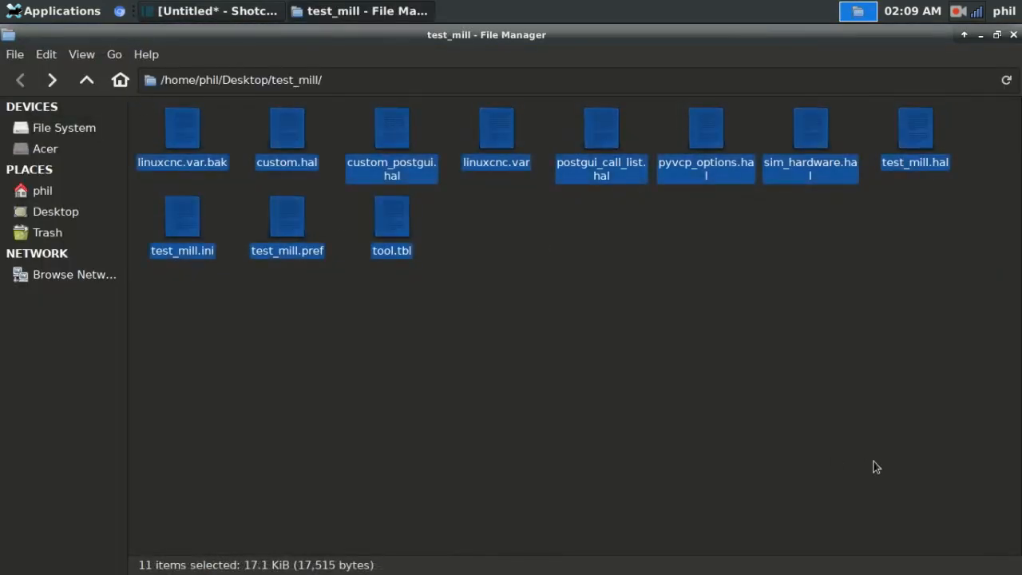
click(880, 467)
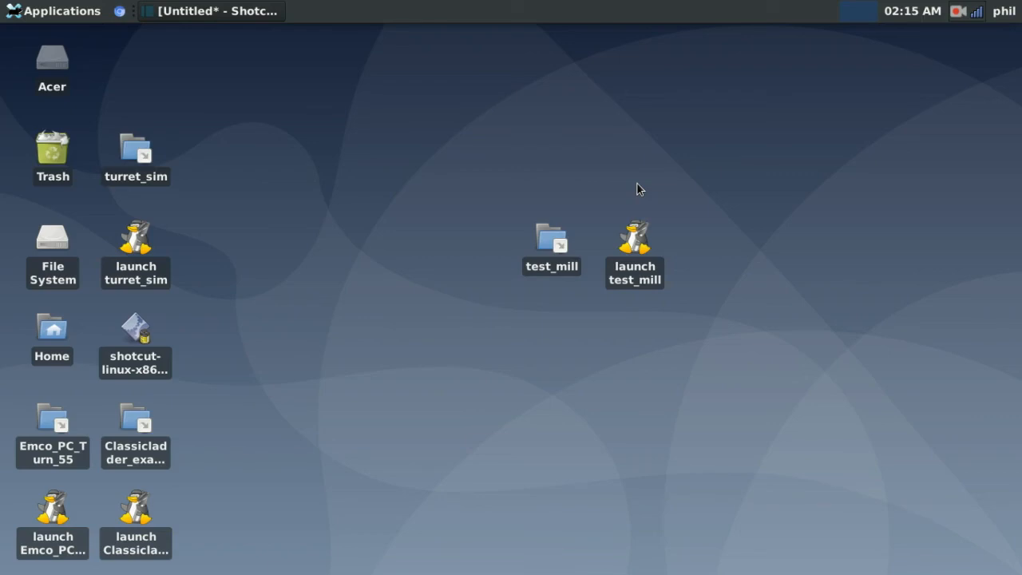
double_click(550, 228)
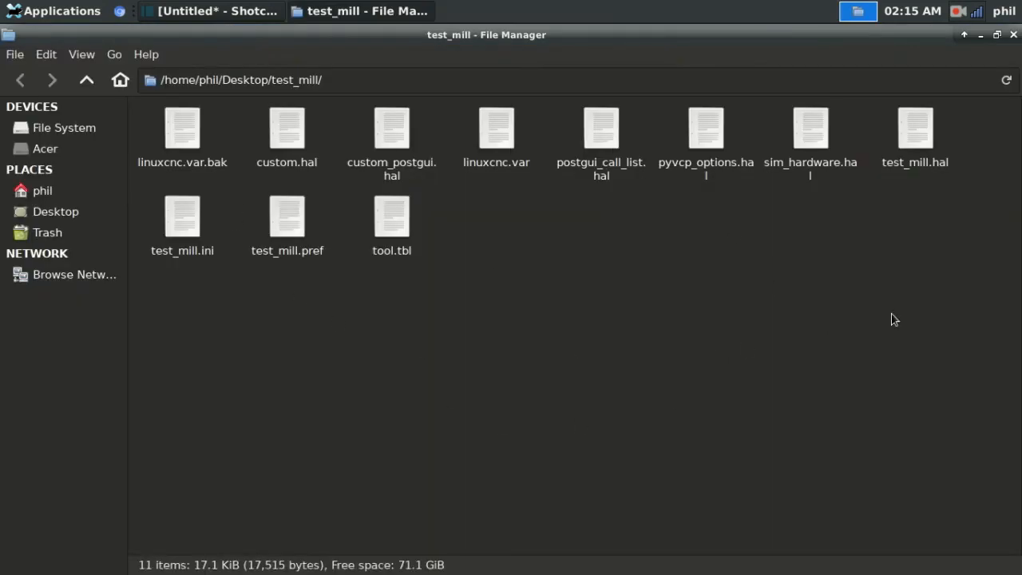
click(1013, 34)
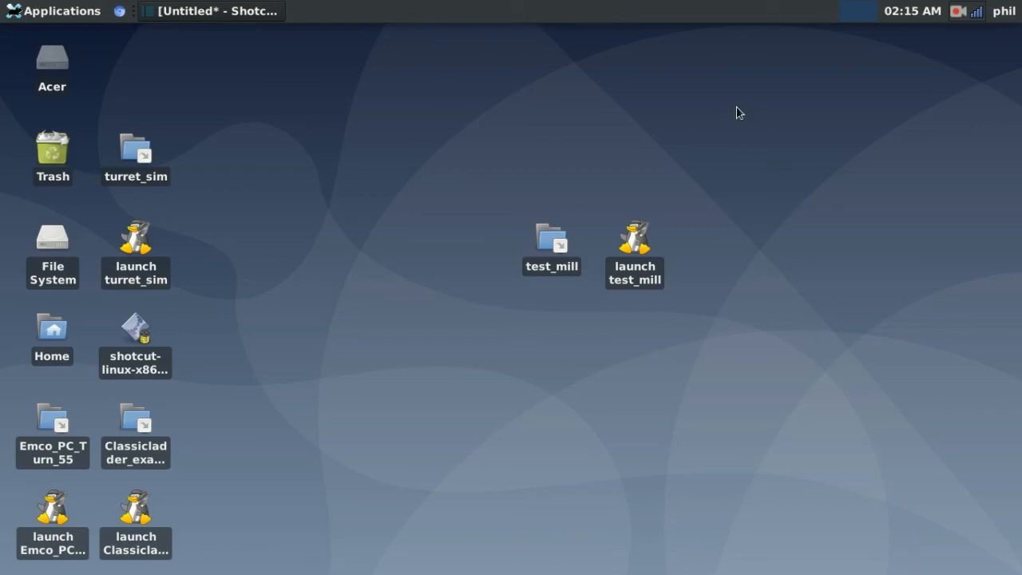
click(957, 11)
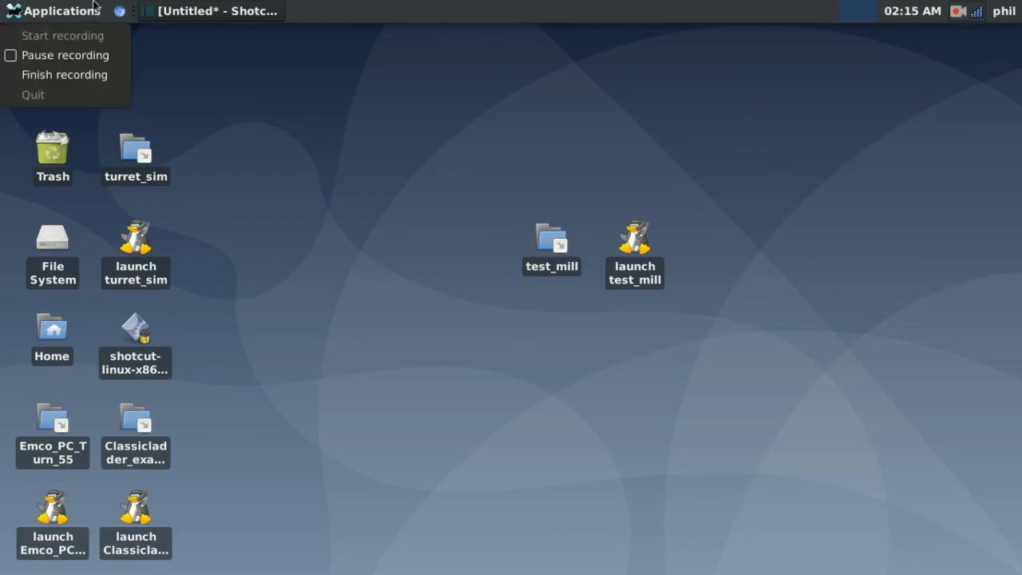